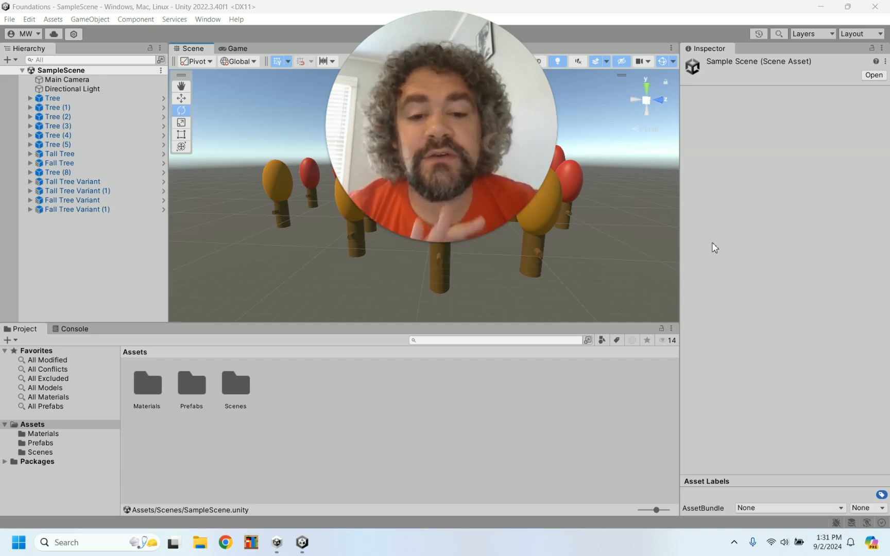
{"action": "left_click_drag", "start_coordinate": [501, 79], "coordinate": [795, 249]}
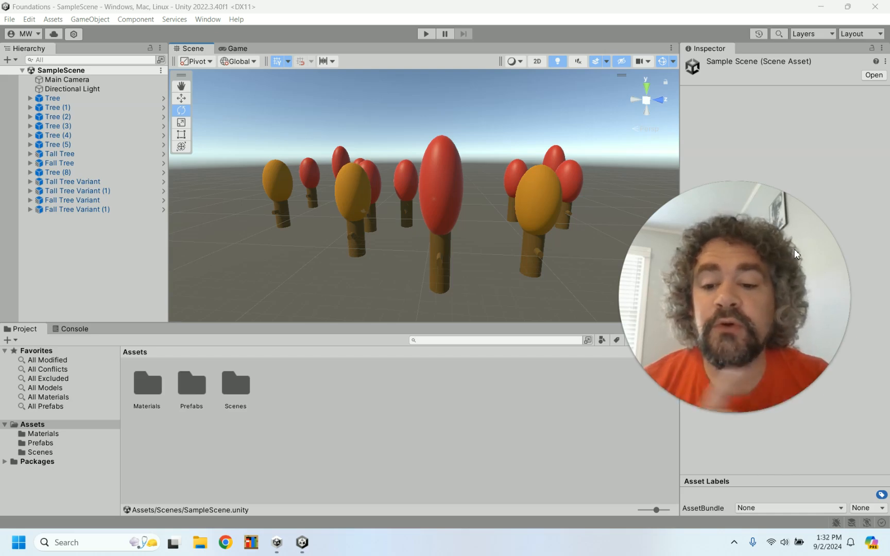
Step: Open the Scenes folder and rename the SampleScene asset to 3D Objects
{"action": "double_click", "coordinate": [237, 392]}
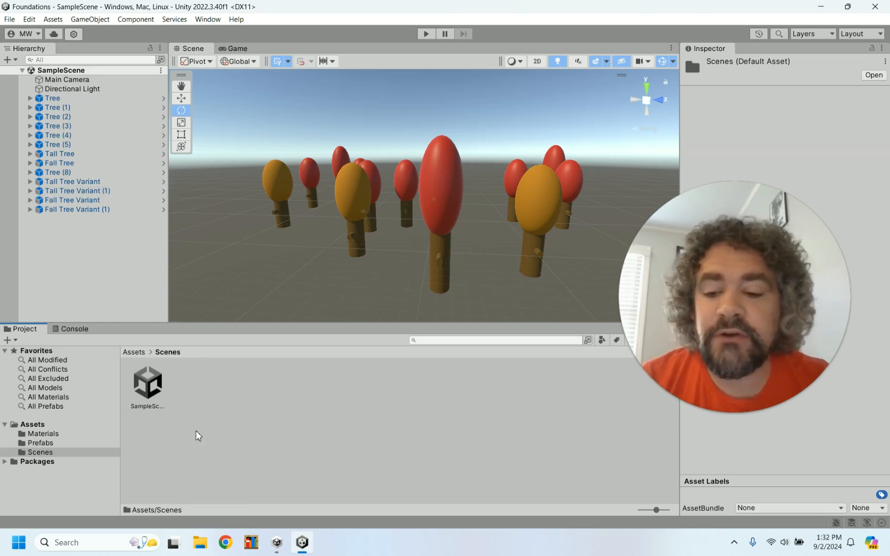
{"action": "left_click", "coordinate": [151, 408]}
{"action": "left_click", "coordinate": [151, 408]}
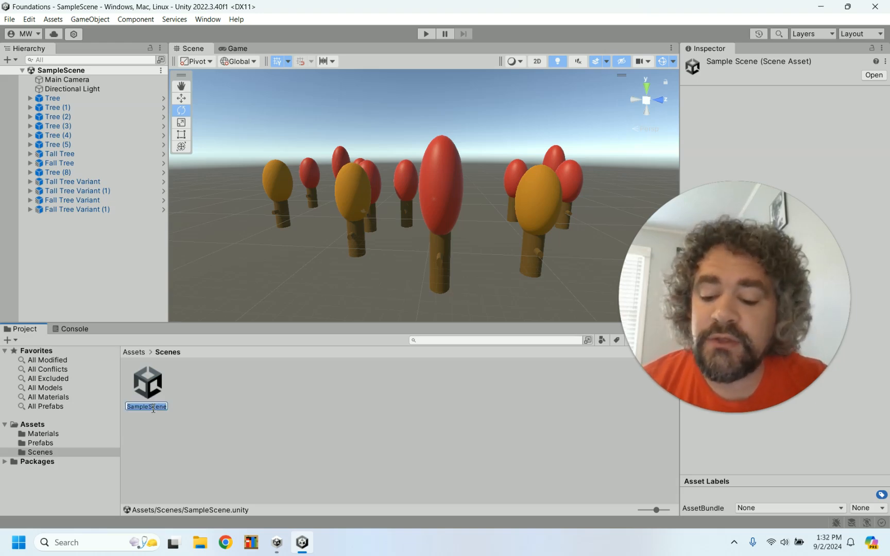
{"action": "type", "text": "3D O"}
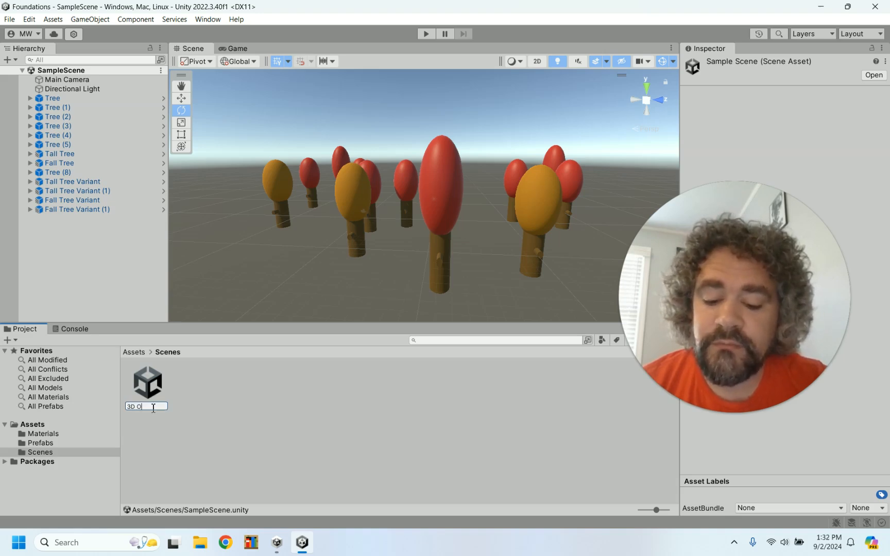
{"action": "type", "text": "bjects"}
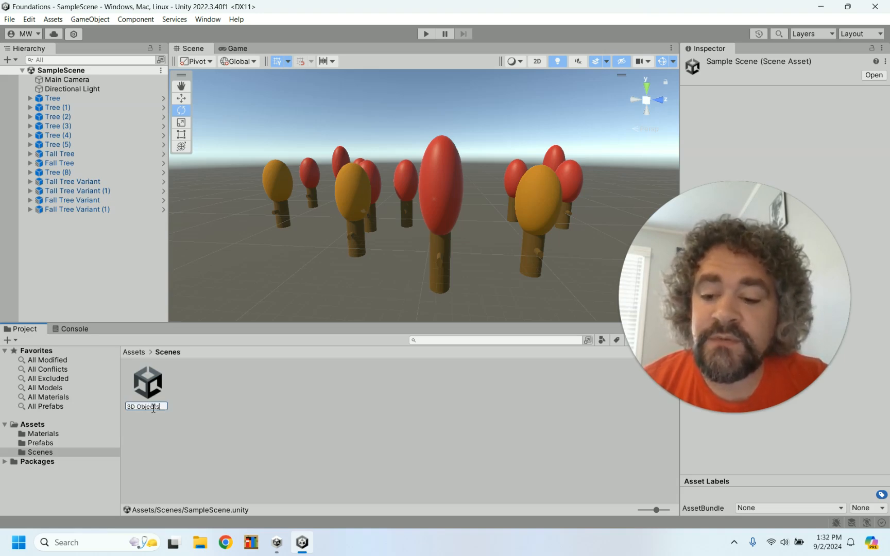
{"action": "key", "text": "Return"}
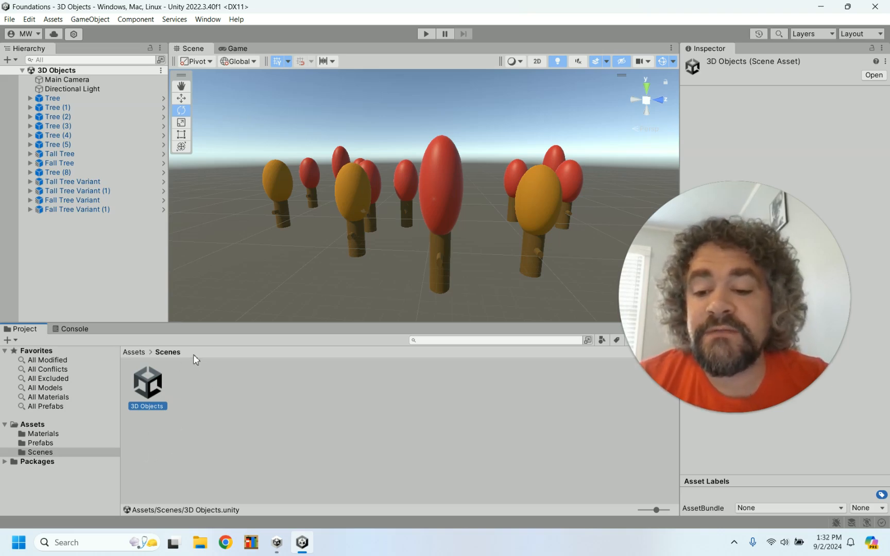
Step: Create a new scene named Physics in the Scenes folder and open it
{"action": "right_click", "coordinate": [206, 387]}
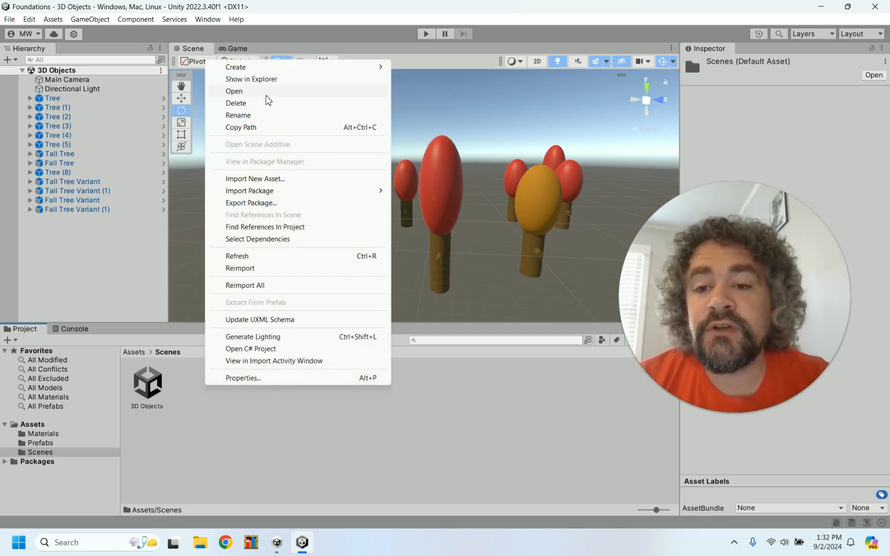
{"action": "mouse_move", "coordinate": [282, 67]}
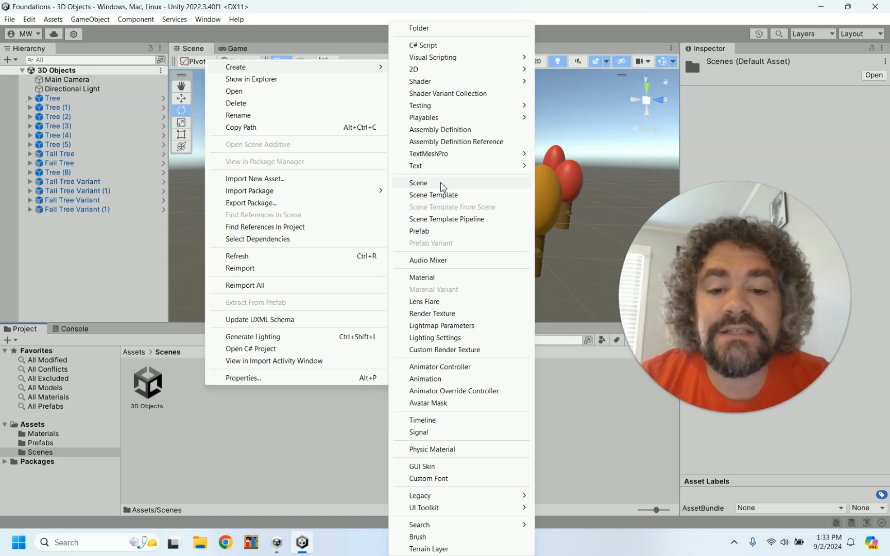
{"action": "left_click", "coordinate": [441, 184]}
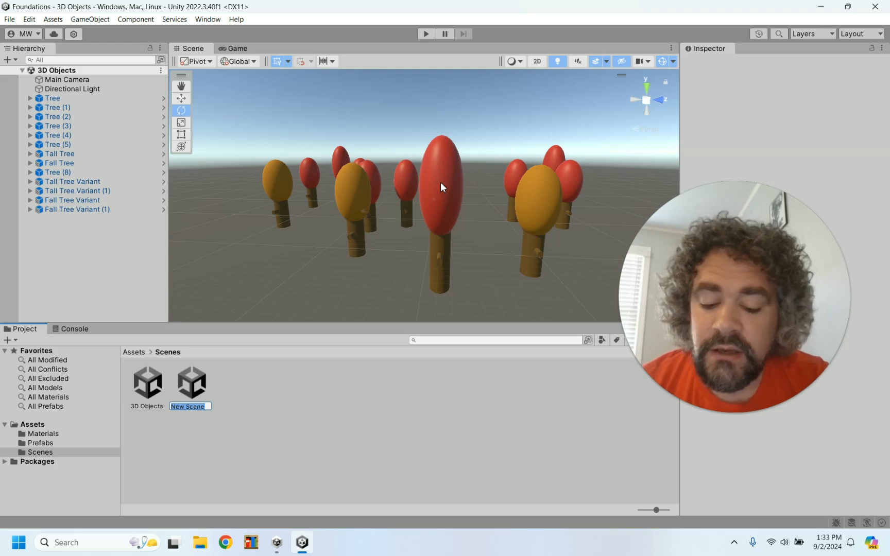
{"action": "type", "text": "Physic"}
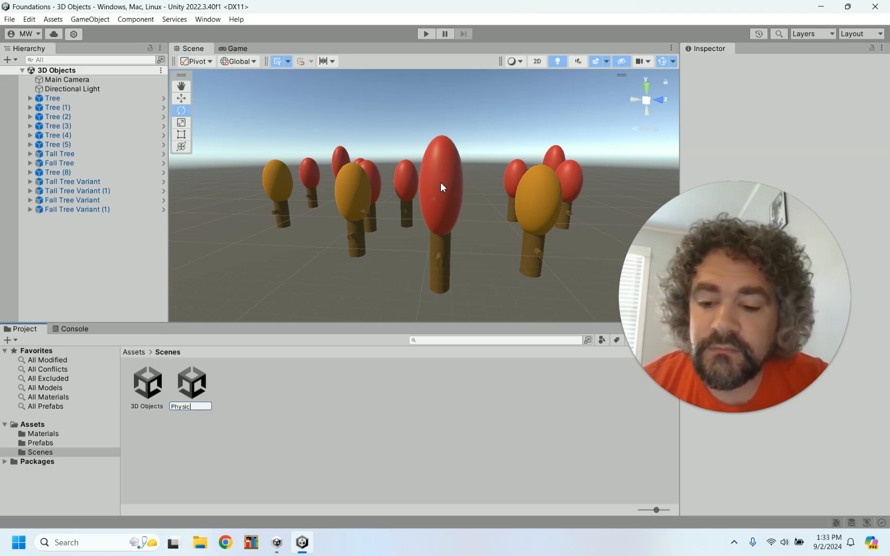
{"action": "type", "text": "s"}
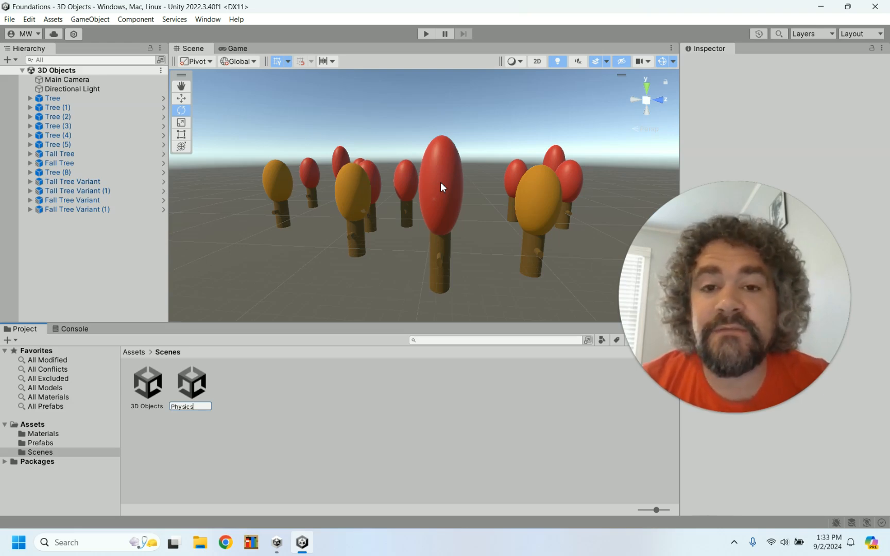
{"action": "key", "text": "Return"}
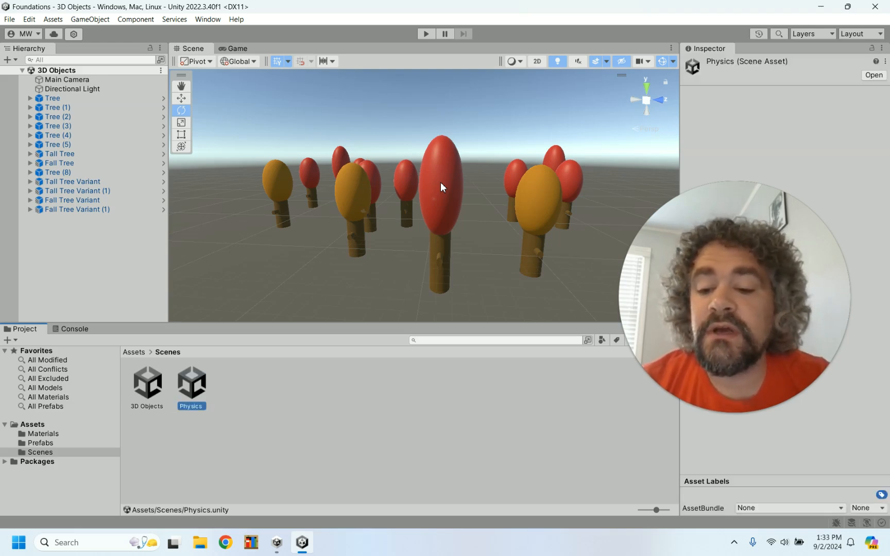
{"action": "double_click", "coordinate": [192, 384]}
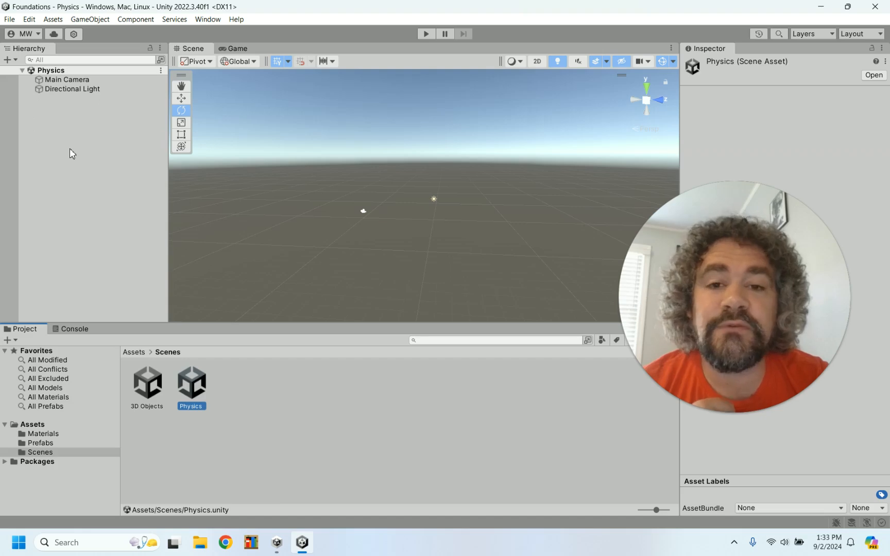
Step: Create an empty game object named Building in the Physics scene and reset its transform
{"action": "right_click", "coordinate": [59, 117]}
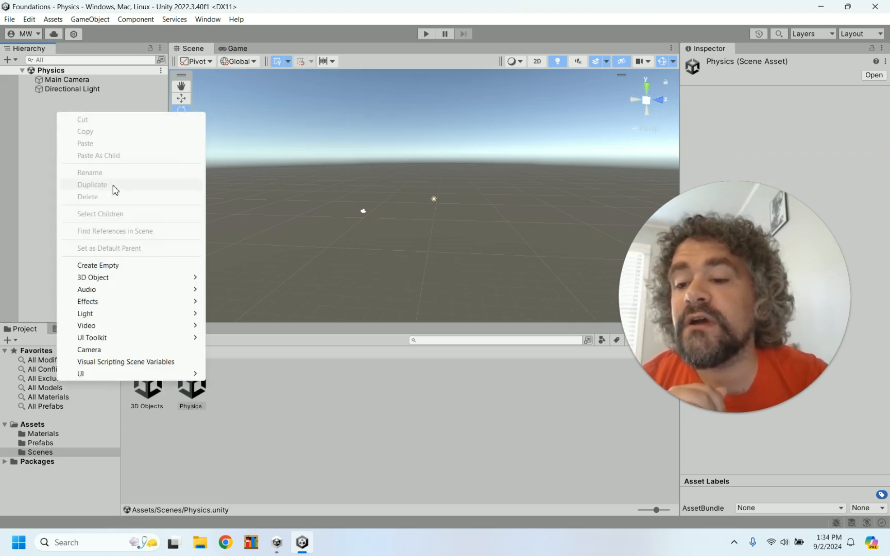
{"action": "mouse_move", "coordinate": [104, 280]}
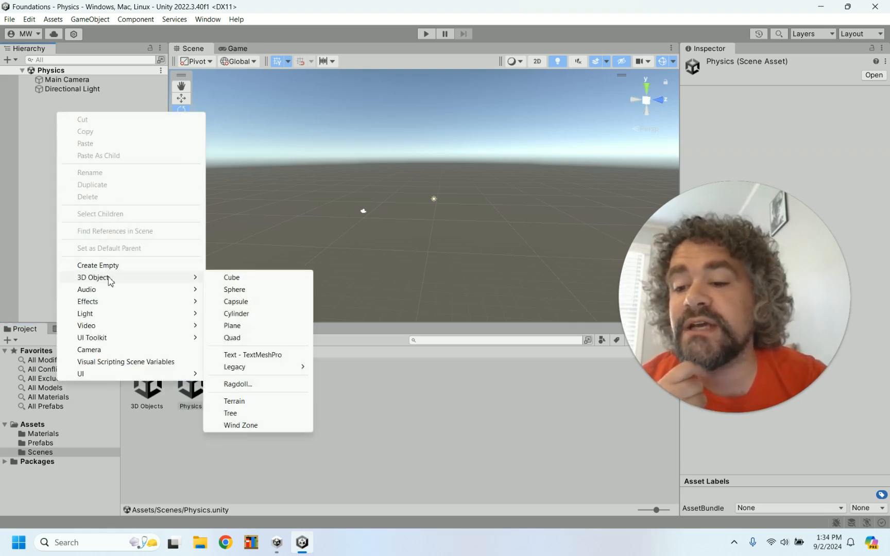
{"action": "left_click", "coordinate": [116, 266]}
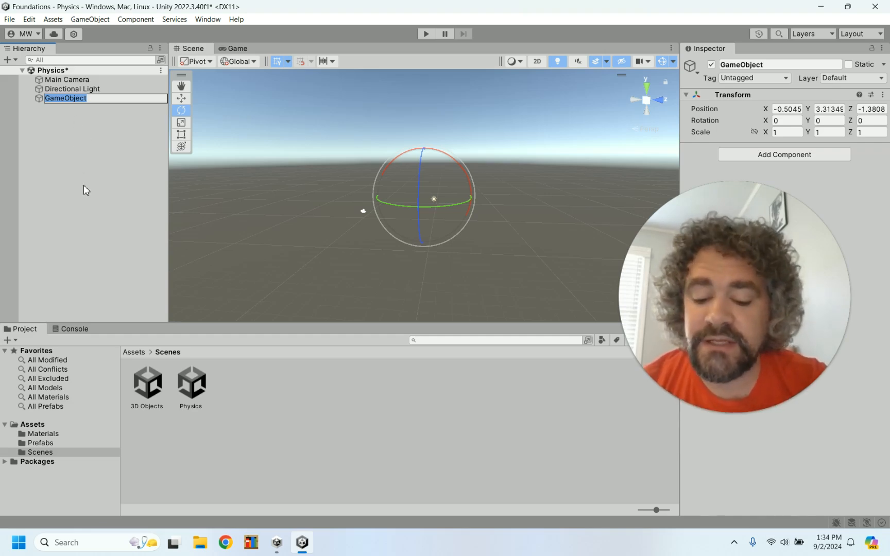
{"action": "type", "text": "Buildin"}
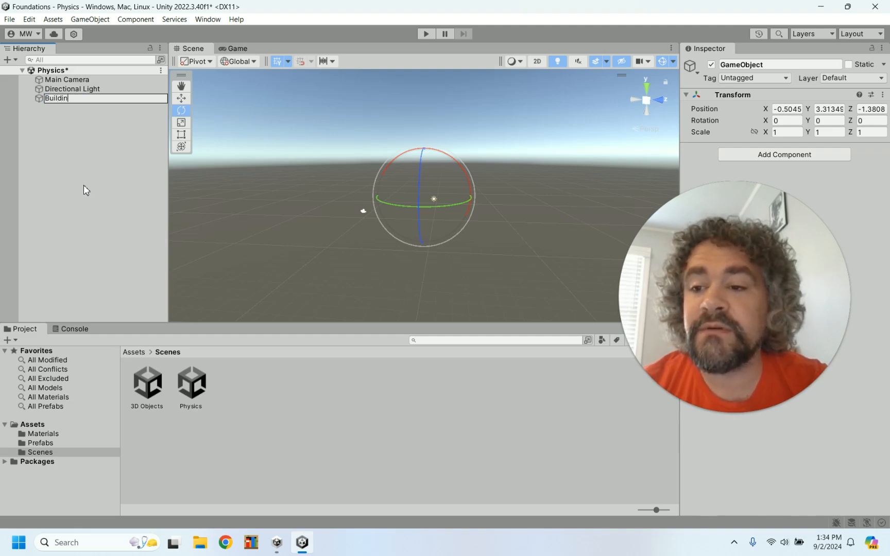
{"action": "type", "text": "g"}
{"action": "key", "text": "Return"}
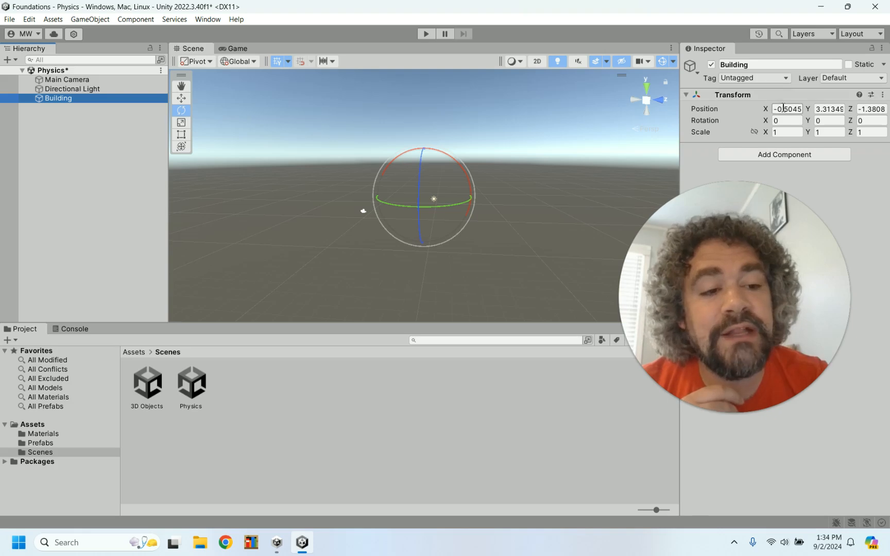
{"action": "left_click", "coordinate": [883, 96]}
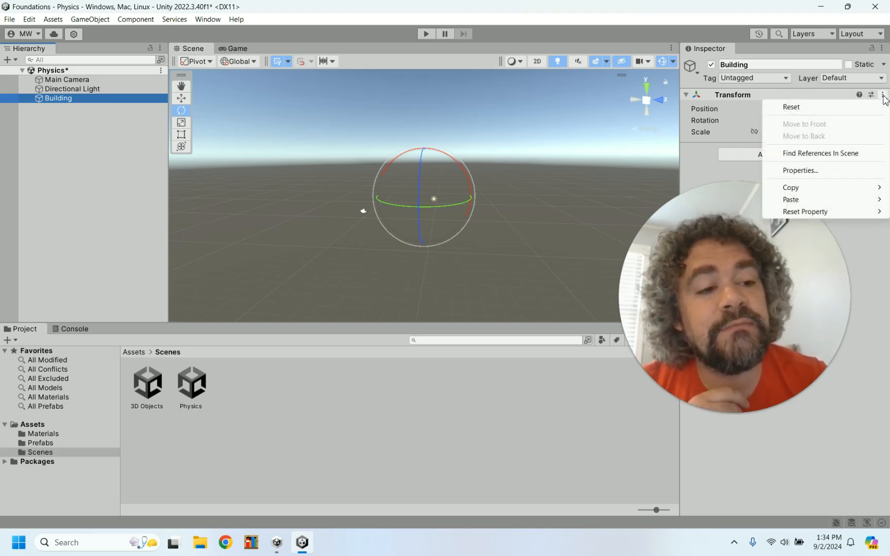
{"action": "left_click", "coordinate": [820, 112]}
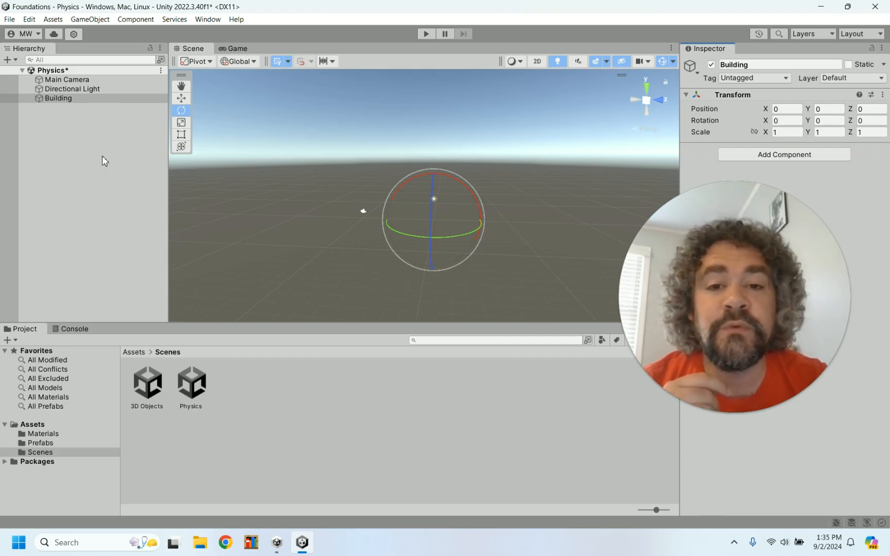
Step: Add a 3D cube as a child of the Building object
{"action": "right_click", "coordinate": [58, 99]}
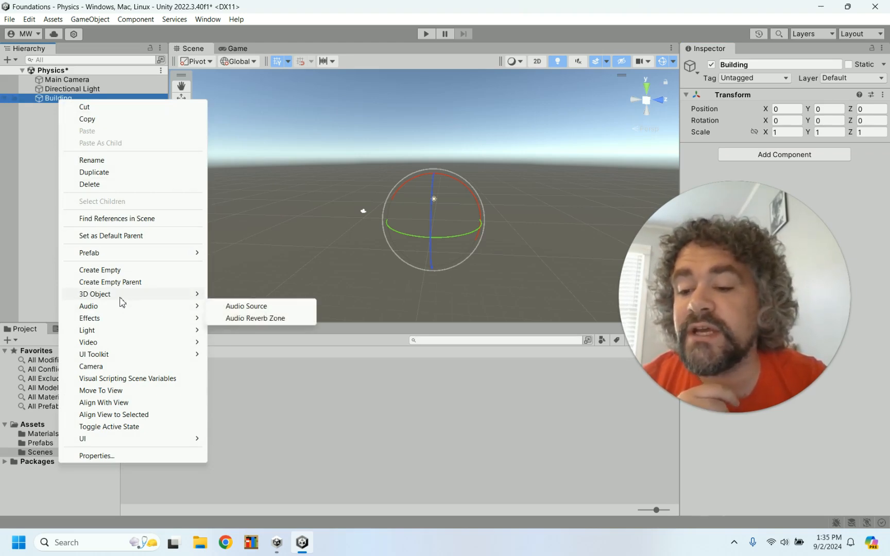
{"action": "mouse_move", "coordinate": [123, 296]}
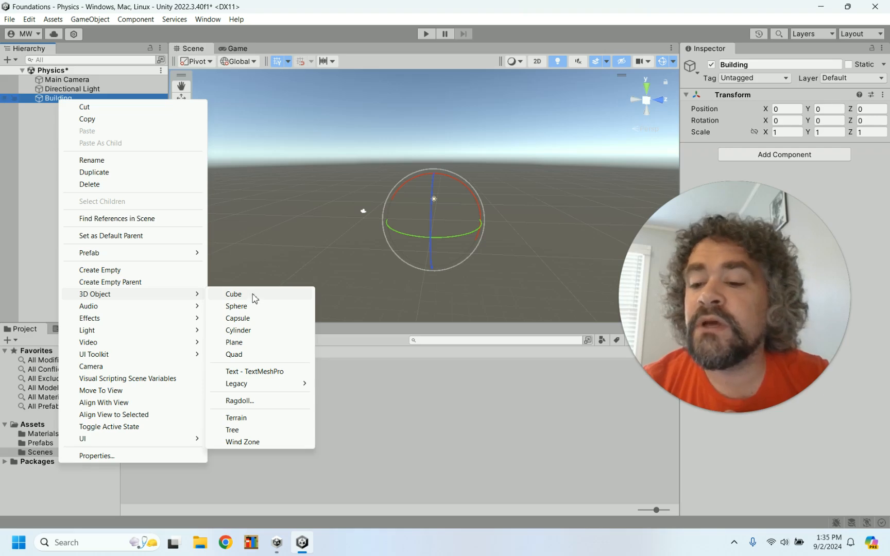
{"action": "left_click", "coordinate": [256, 295]}
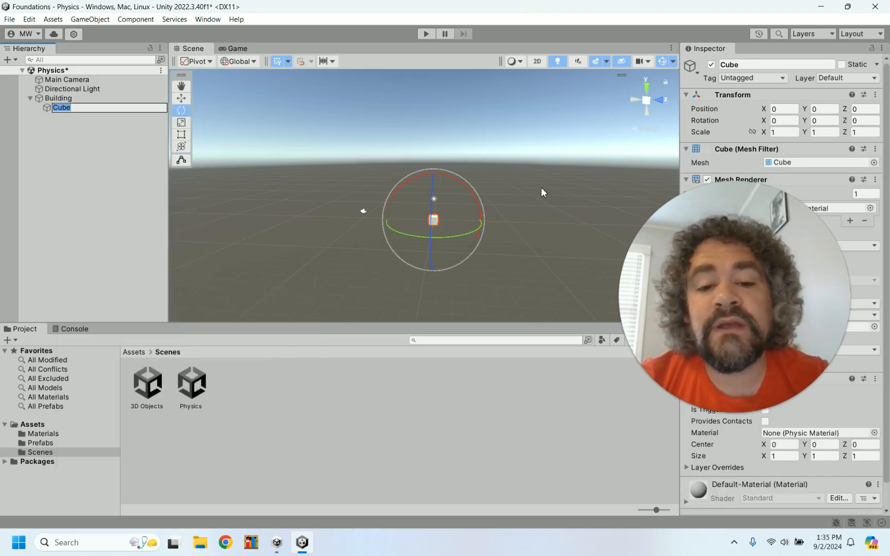
Step: Set the cube's scale to 20 on X, 0.2 on Y and 20 on Z to form a thin slab
{"action": "left_click", "coordinate": [787, 133]}
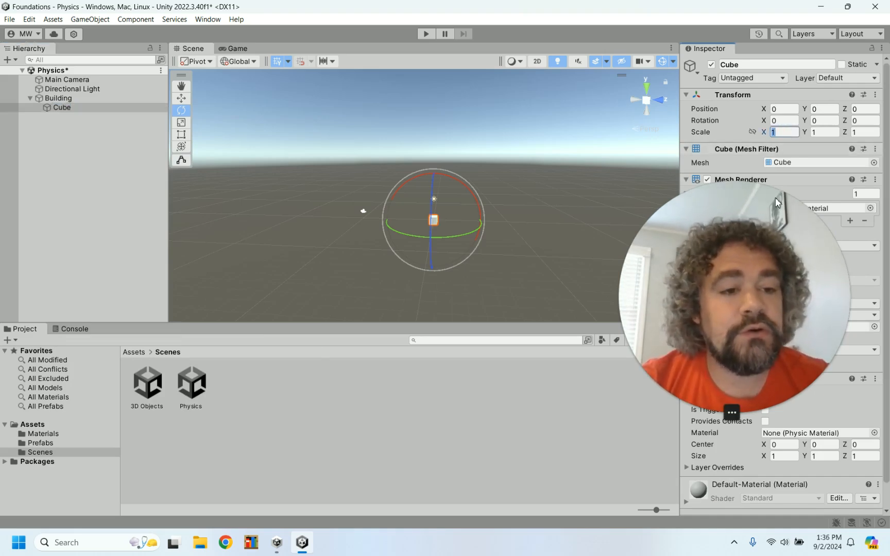
{"action": "type", "text": "20"}
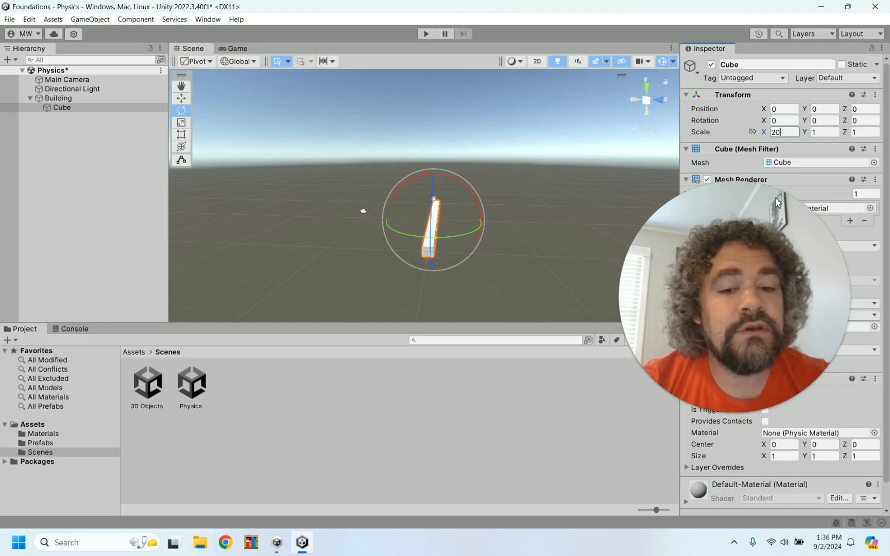
{"action": "left_click", "coordinate": [860, 133]}
{"action": "type", "text": "20"}
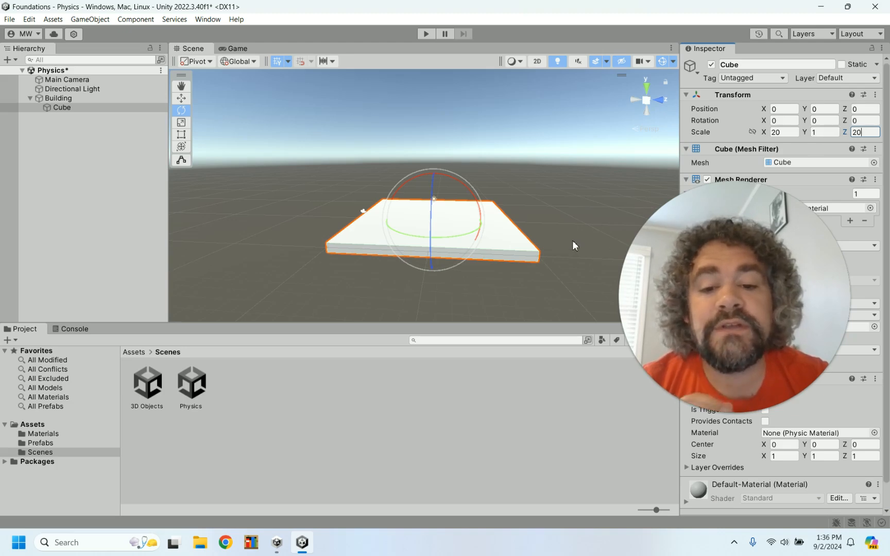
{"action": "left_click", "coordinate": [824, 132]}
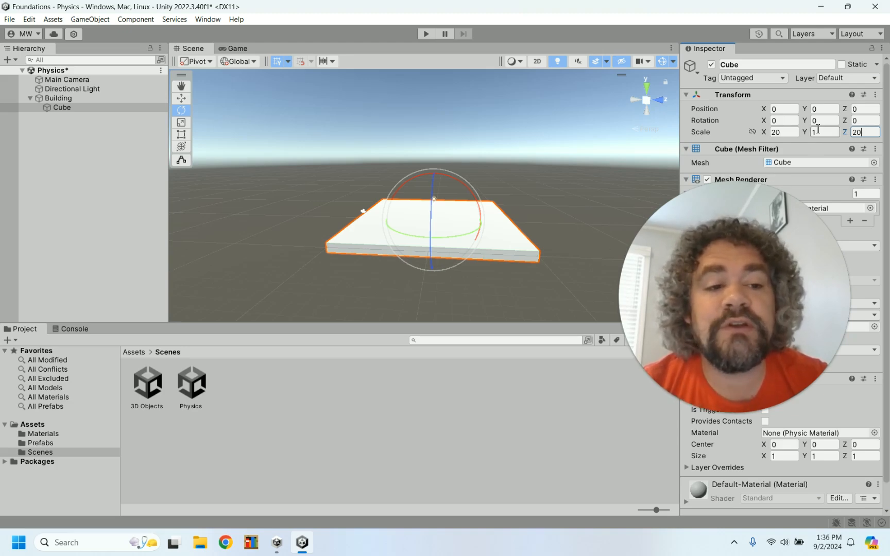
{"action": "double_click", "coordinate": [825, 132]}
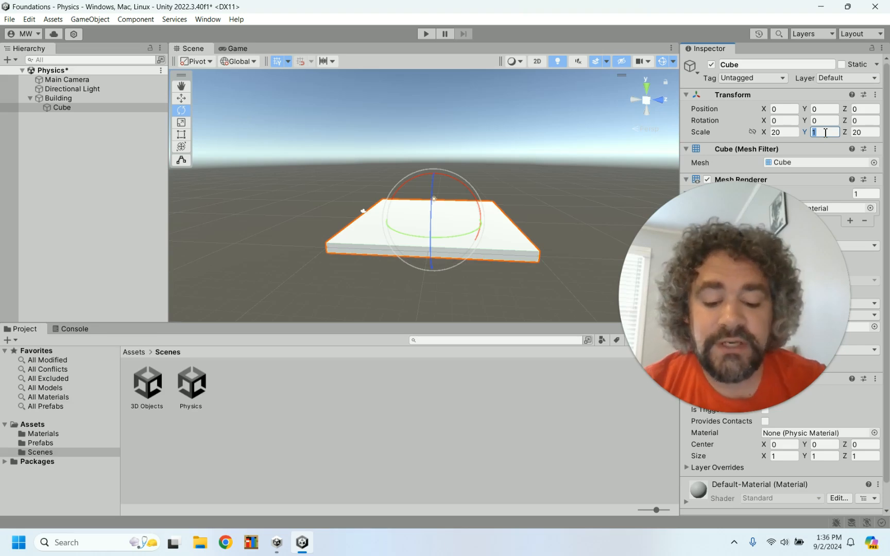
{"action": "type", "text": "."}
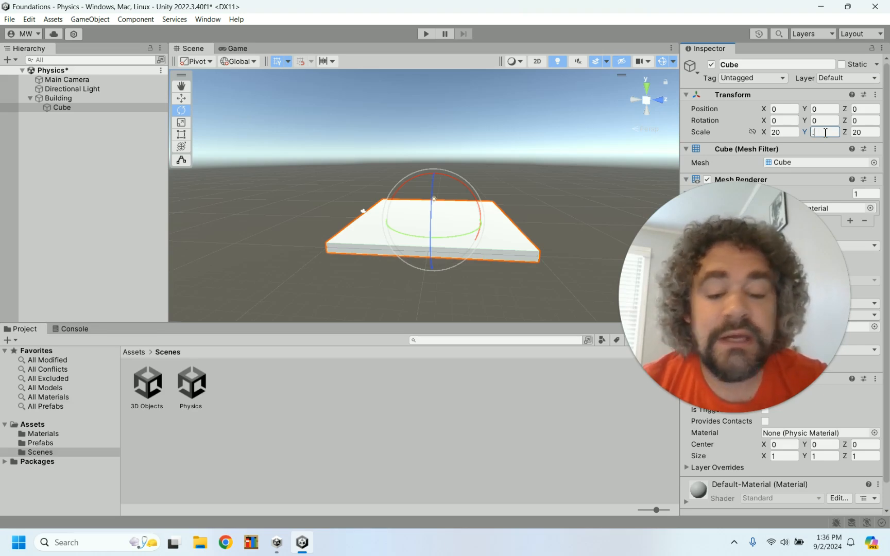
{"action": "type", "text": "2"}
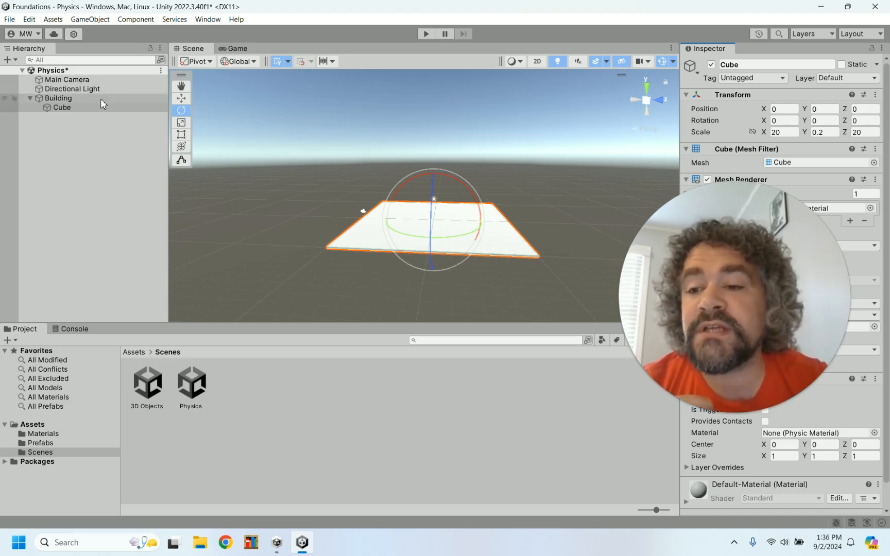
Step: Rename the cube under Building as Step
{"action": "left_click", "coordinate": [88, 107]}
{"action": "key", "text": "F2"}
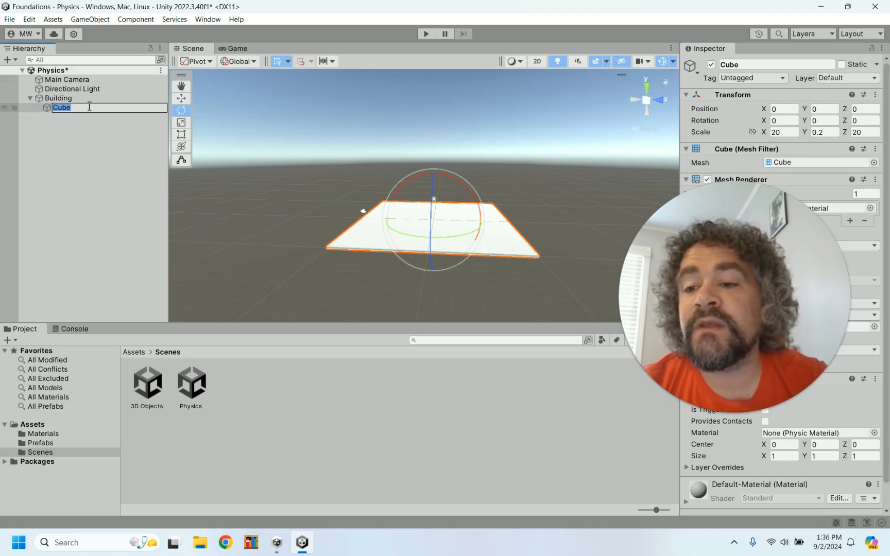
{"action": "type", "text": "Step"}
{"action": "key", "text": "Return"}
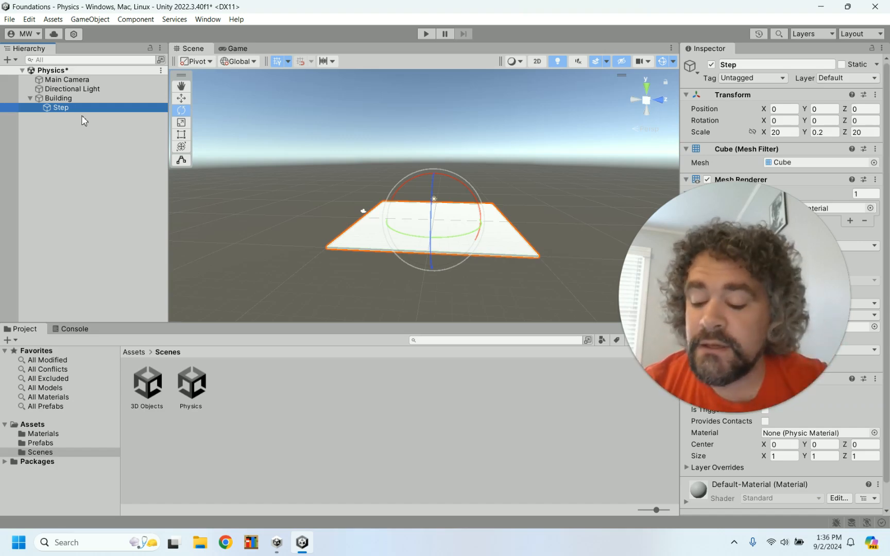
Step: Duplicate the Step slab under Building and activate the Move tool
{"action": "key", "text": "ctrl+d"}
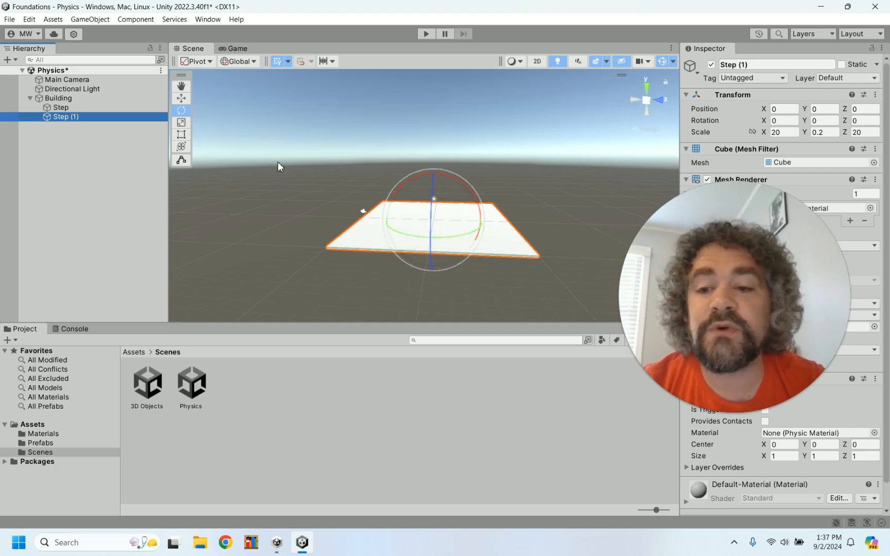
{"action": "left_click", "coordinate": [181, 98]}
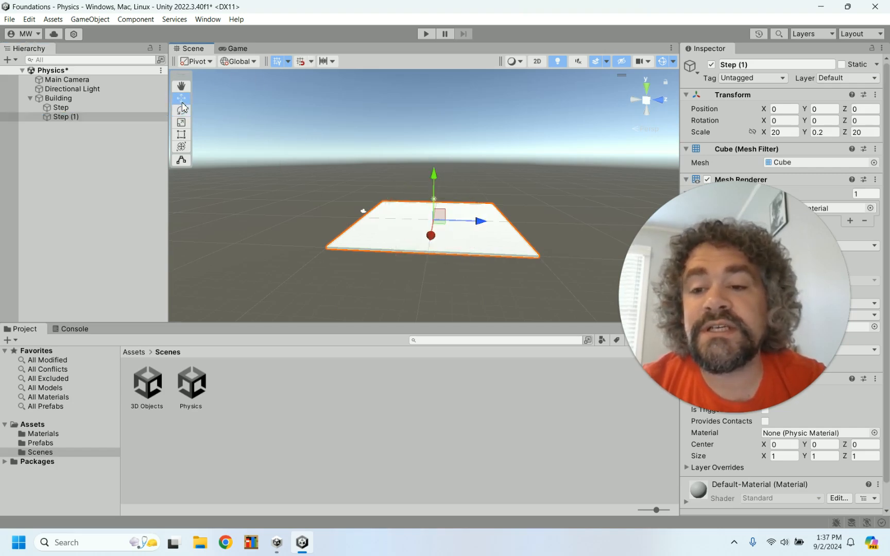
{"action": "mouse_move", "coordinate": [435, 180]}
{"action": "left_mouse_down"}
{"action": "mouse_move", "coordinate": [437, 107]}
{"action": "mouse_move", "coordinate": [437, 198]}
{"action": "left_mouse_up"}
{"action": "left_click", "coordinate": [30, 21]}
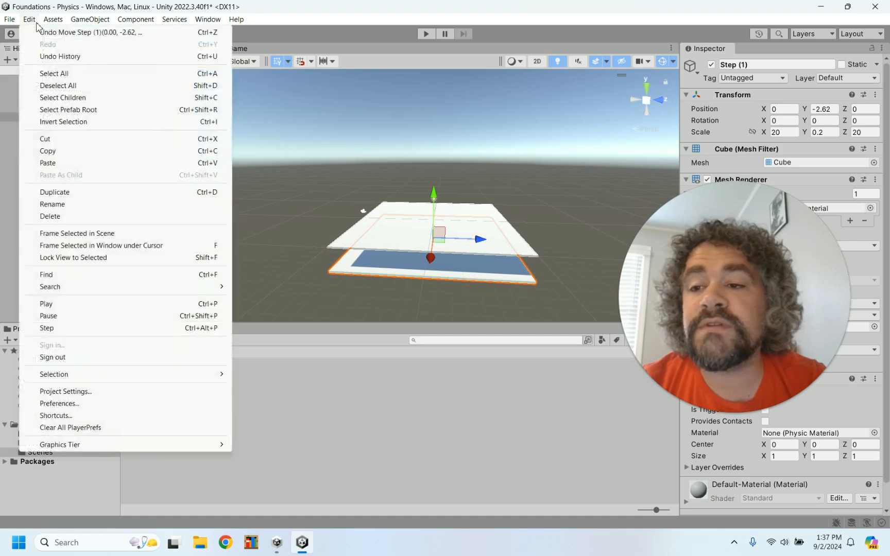
{"action": "left_click", "coordinate": [41, 32]}
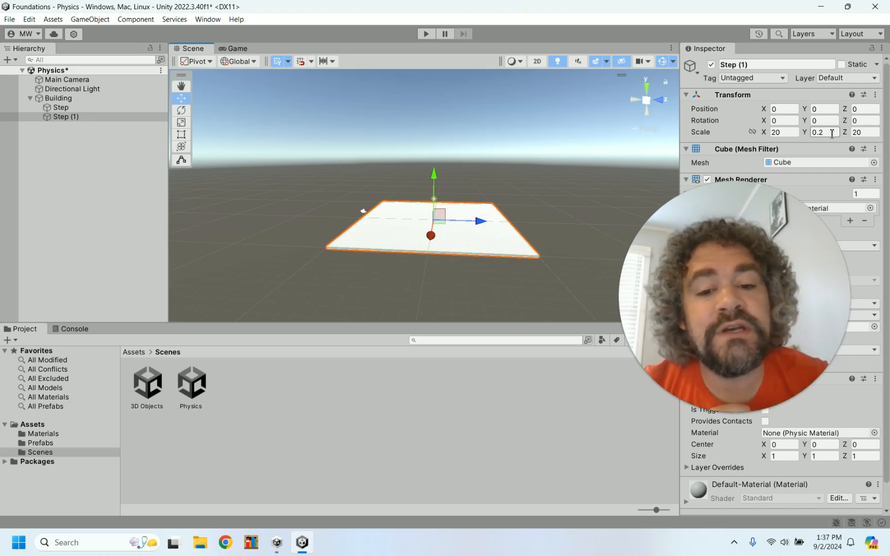
Step: Raise the duplicated slab above the original, setting its Y position to 0.2
{"action": "mouse_move", "coordinate": [434, 175]}
{"action": "left_mouse_down"}
{"action": "mouse_move", "coordinate": [436, 165]}
{"action": "mouse_move", "coordinate": [435, 186]}
{"action": "mouse_move", "coordinate": [435, 172]}
{"action": "left_mouse_up"}
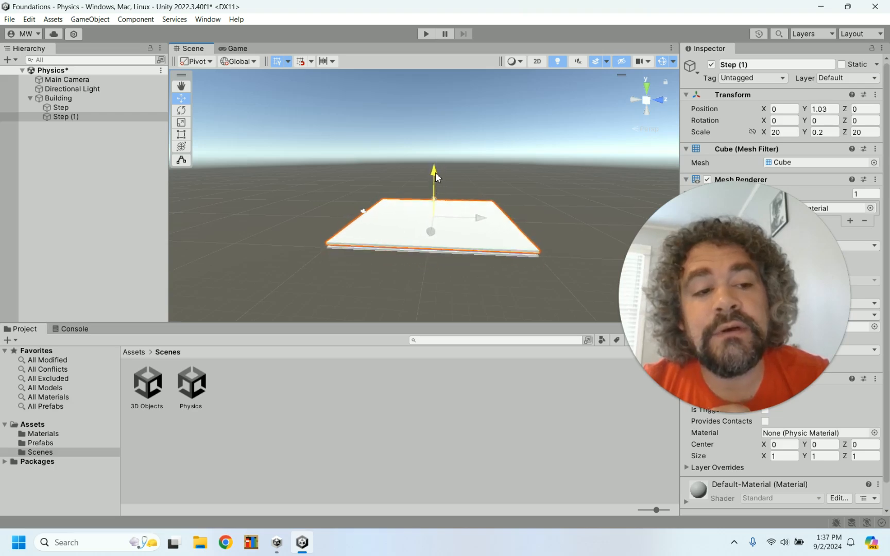
{"action": "left_click", "coordinate": [826, 109]}
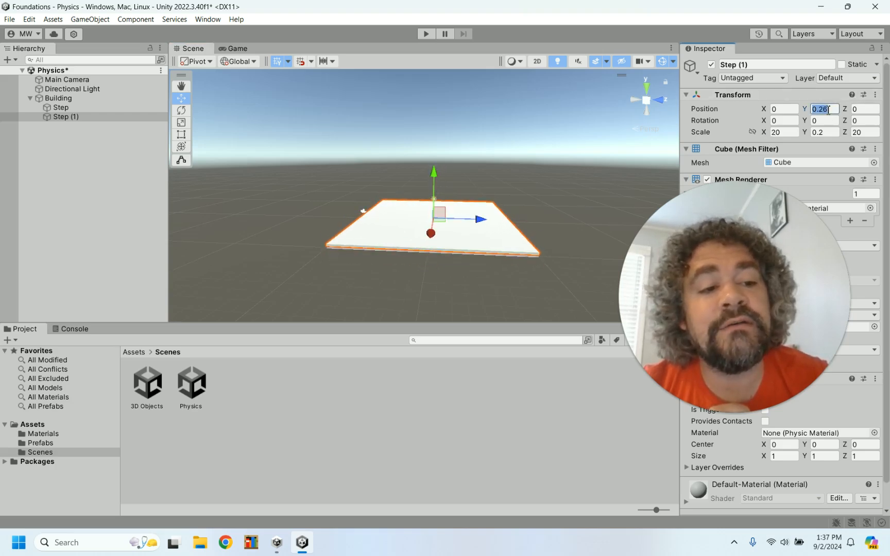
{"action": "type", "text": ".2"}
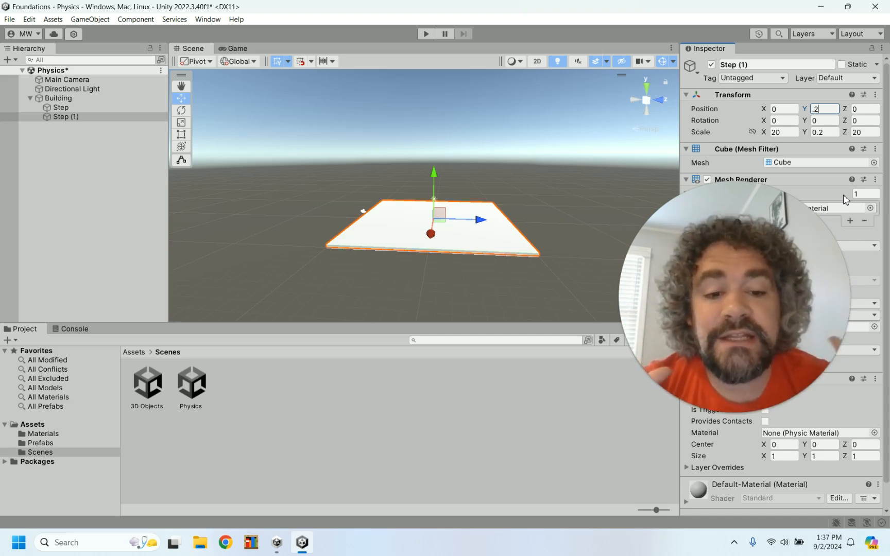
Step: Set the duplicated slab's scale to 19 on both X and Z
{"action": "left_click", "coordinate": [792, 133]}
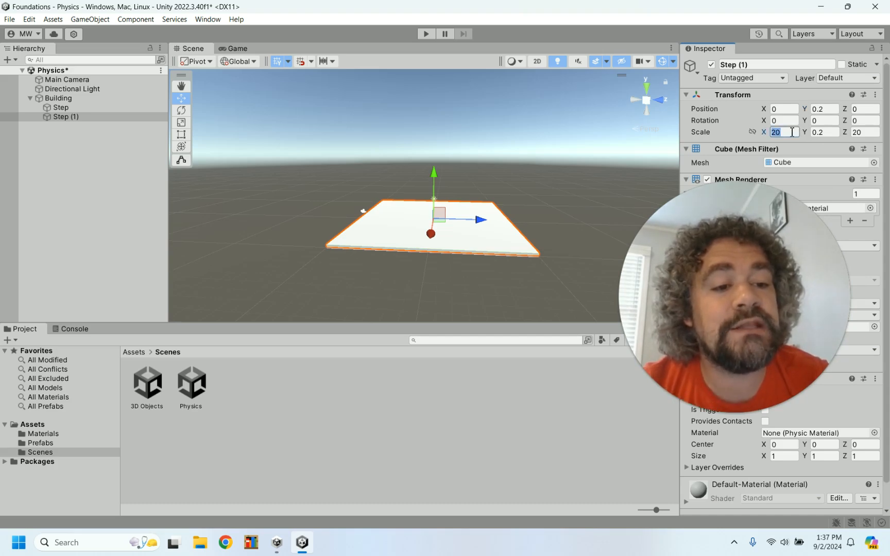
{"action": "left_click", "coordinate": [788, 133]}
{"action": "double_click", "coordinate": [788, 133]}
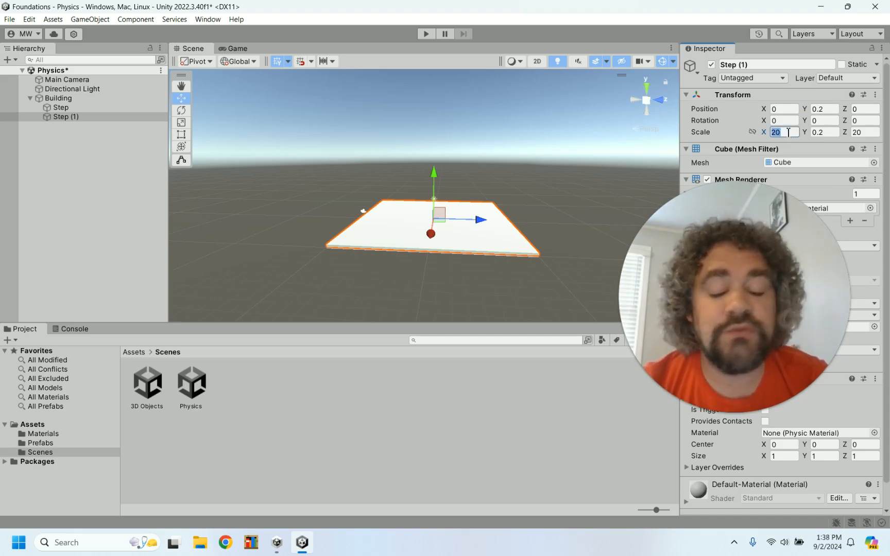
{"action": "type", "text": "19"}
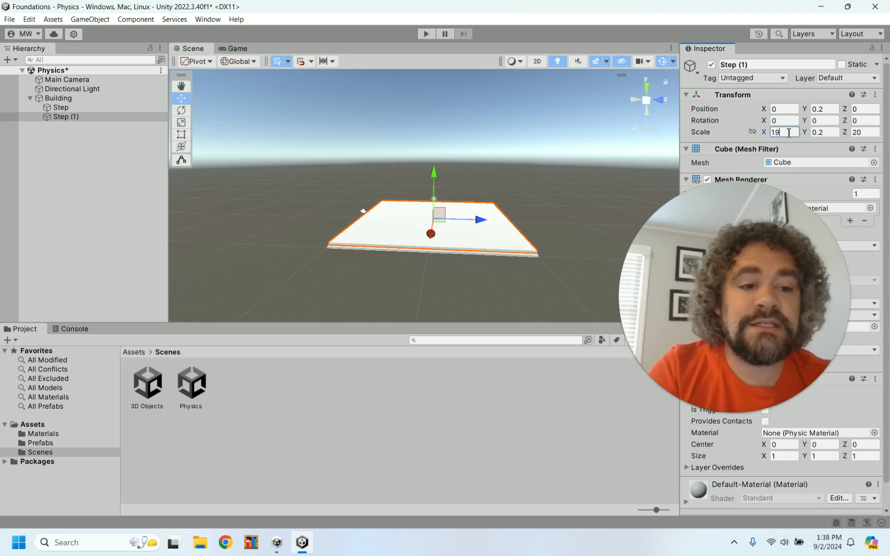
{"action": "double_click", "coordinate": [865, 132]}
{"action": "type", "text": "19"}
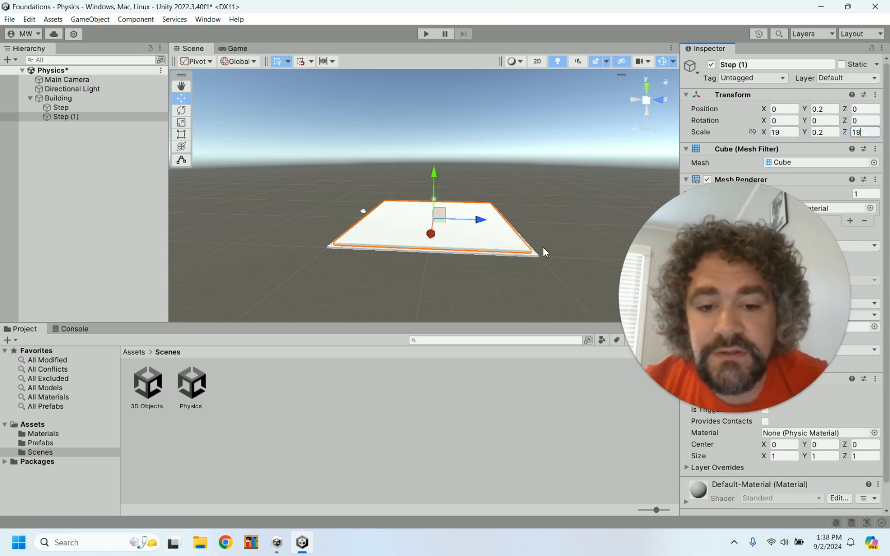
Step: Duplicate the Step (1) slab to make a third slab under Building
{"action": "scroll", "coordinate": [544, 253], "scroll_direction": "down", "scroll_amount": 1}
{"action": "scroll", "coordinate": [544, 251], "scroll_direction": "up", "scroll_amount": 4}
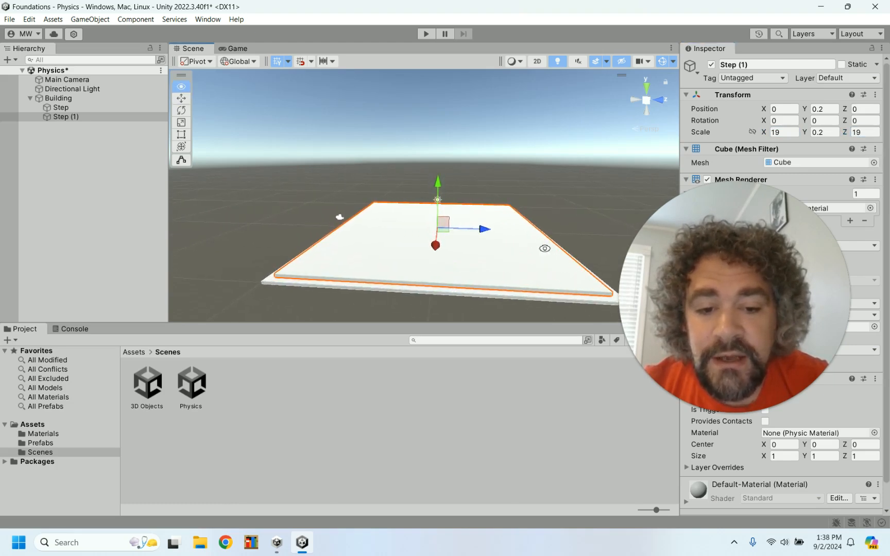
{"action": "left_click_drag", "start_coordinate": [545, 250], "coordinate": [456, 257], "text": "alt"}
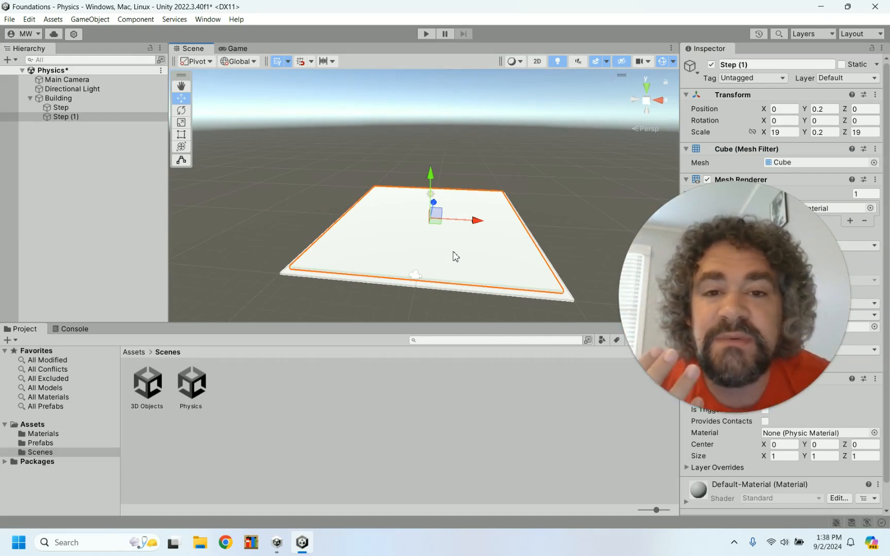
{"action": "left_click", "coordinate": [76, 120]}
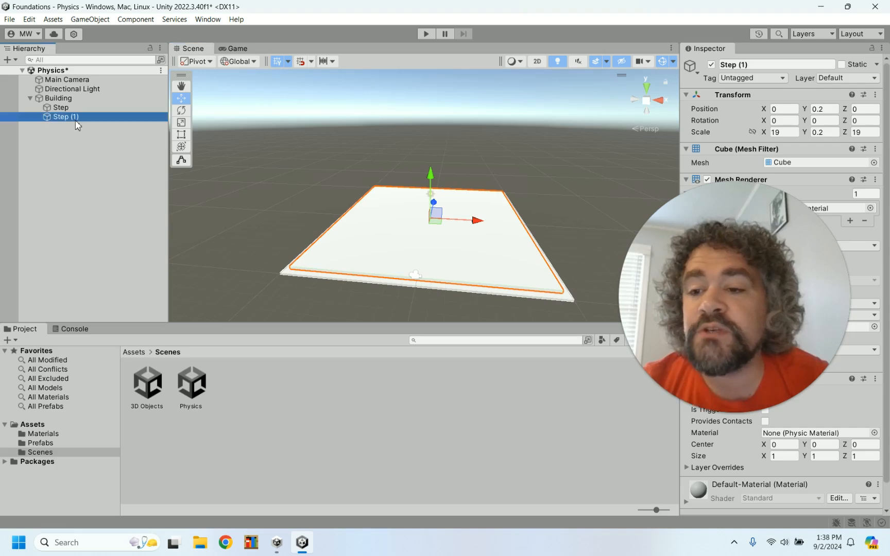
{"action": "key", "text": "ctrl+d"}
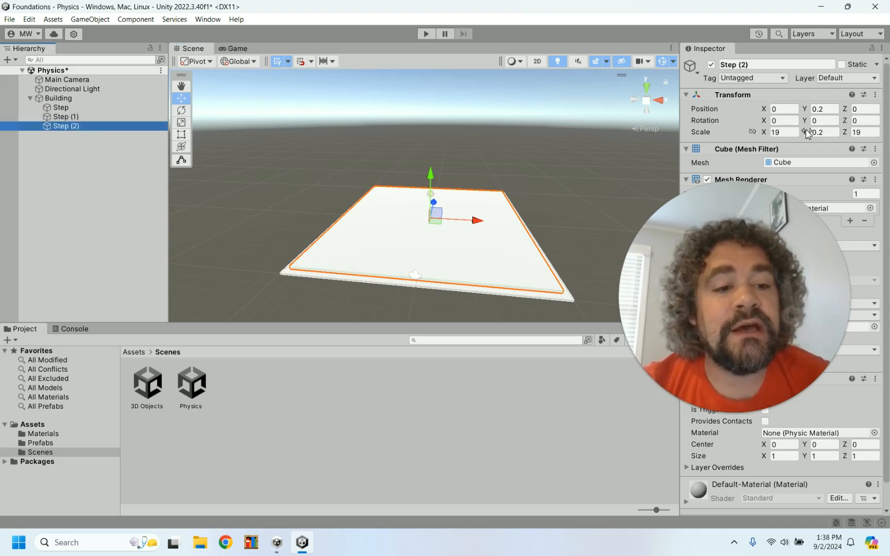
Step: Set the third slab's scale to 18 on X and Z, and its Y position to 0.4
{"action": "left_click", "coordinate": [786, 132]}
{"action": "left_click", "coordinate": [787, 131]}
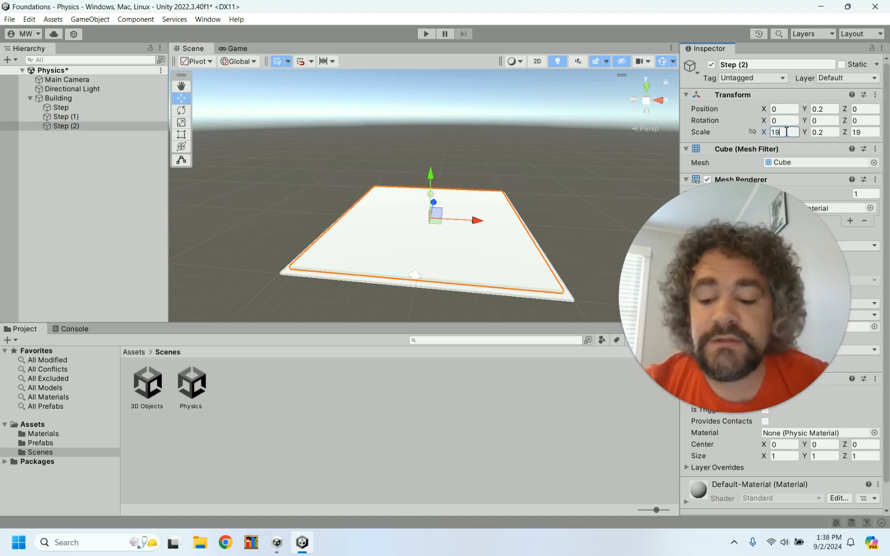
{"action": "key", "text": "BackSpace"}
{"action": "type", "text": "8"}
{"action": "left_click", "coordinate": [872, 131]}
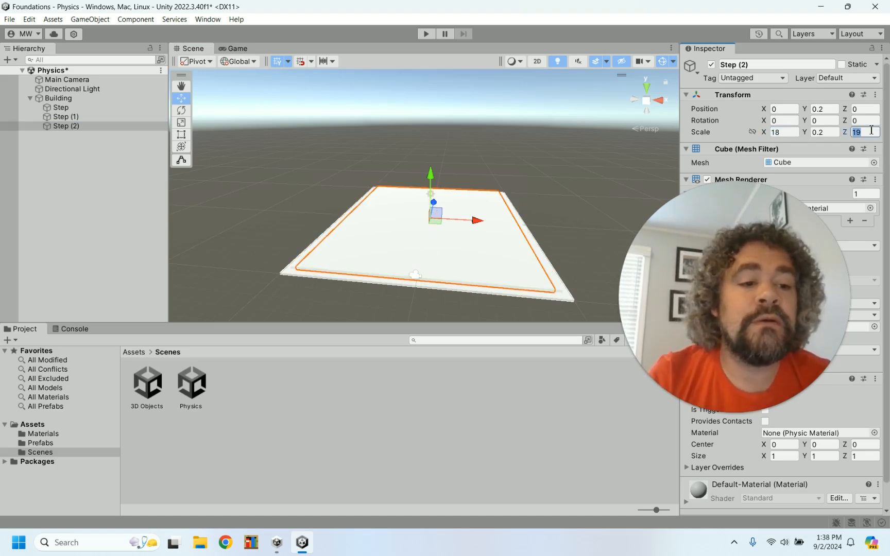
{"action": "left_click", "coordinate": [871, 130]}
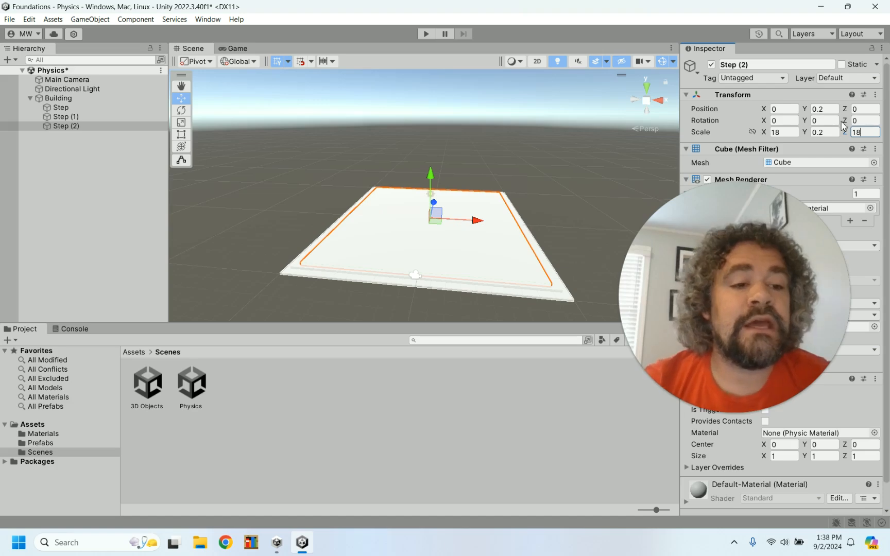
{"action": "left_click", "coordinate": [827, 109]}
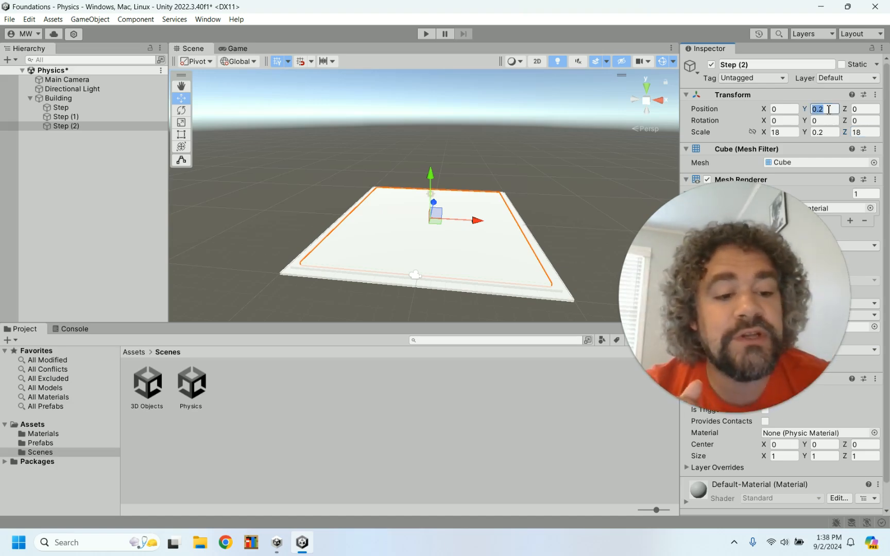
{"action": "type", "text": ".4"}
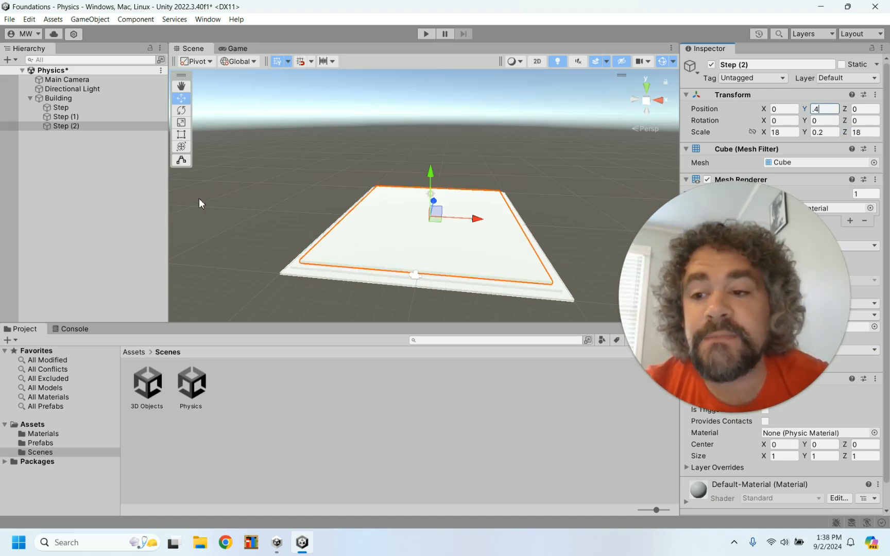
Step: Duplicate the Step (2) slab and set the copy's scale to 17 on X and 7 on Z
{"action": "left_click", "coordinate": [47, 128]}
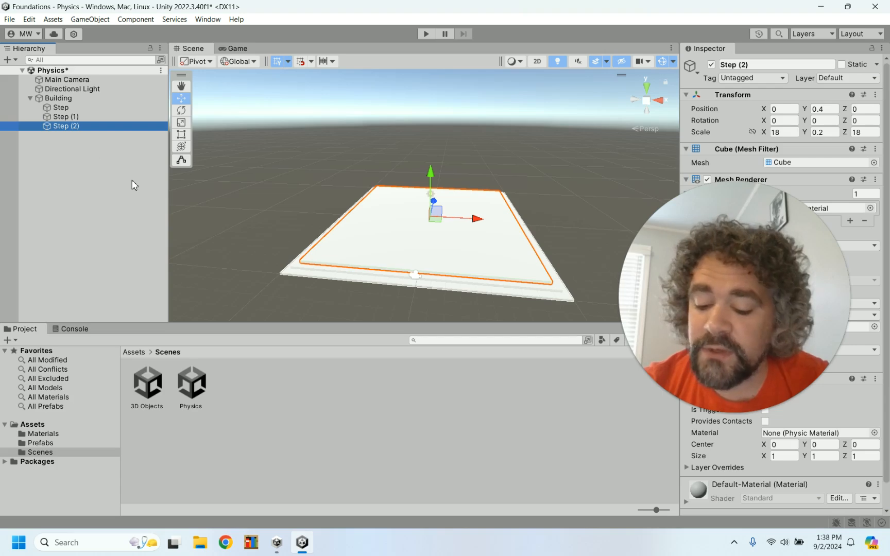
{"action": "key", "text": "ctrl+d"}
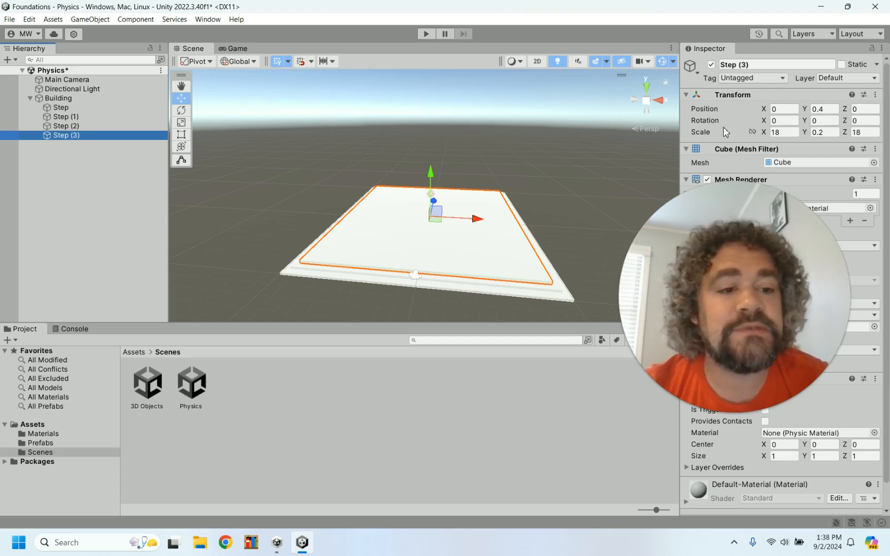
{"action": "left_click", "coordinate": [783, 132]}
{"action": "type", "text": "1"}
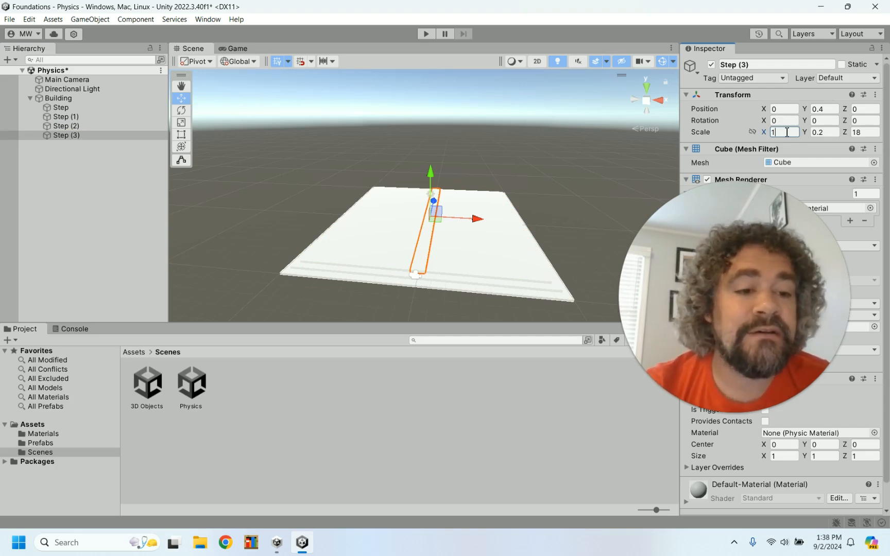
{"action": "type", "text": "7"}
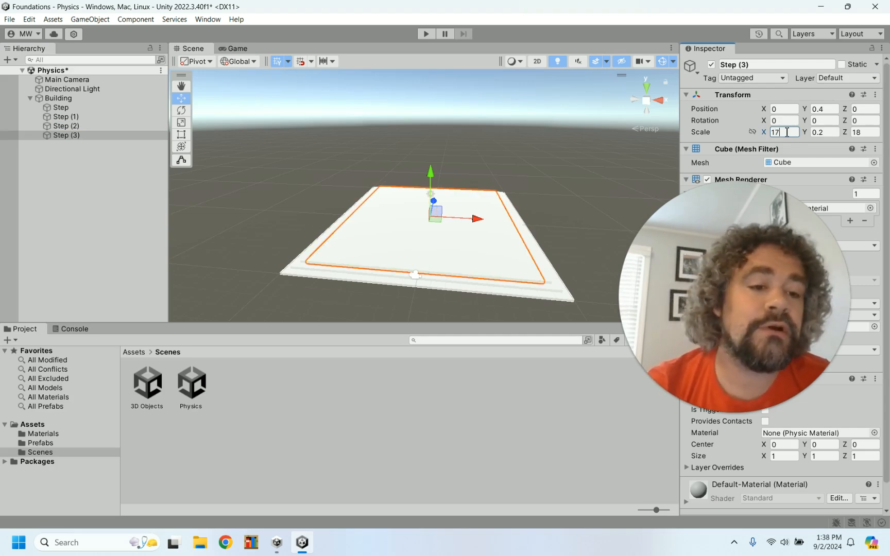
{"action": "left_click", "coordinate": [867, 133]}
{"action": "type", "text": "7"}
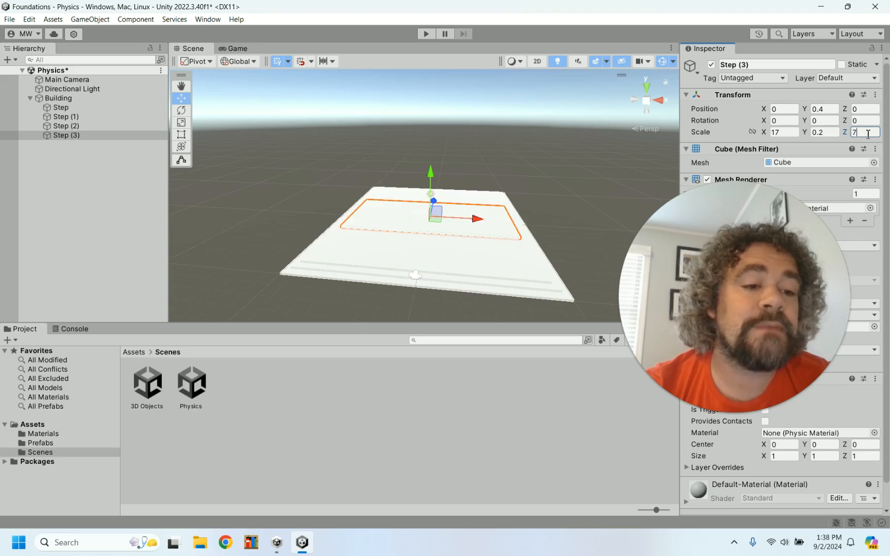
Step: Set the Y position of the Step (3) slab to 0.6
{"action": "left_click", "coordinate": [832, 109]}
{"action": "left_click", "coordinate": [832, 108]}
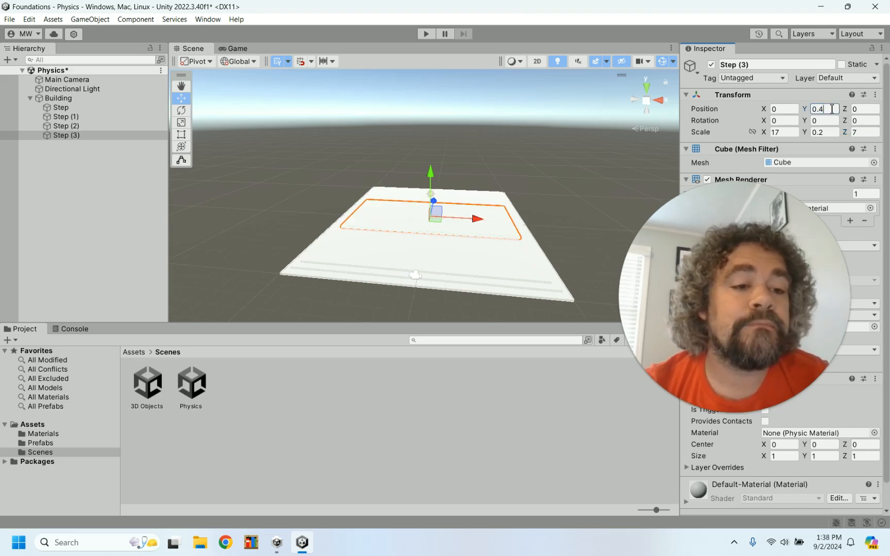
{"action": "key", "text": "BackSpace"}
{"action": "type", "text": "6"}
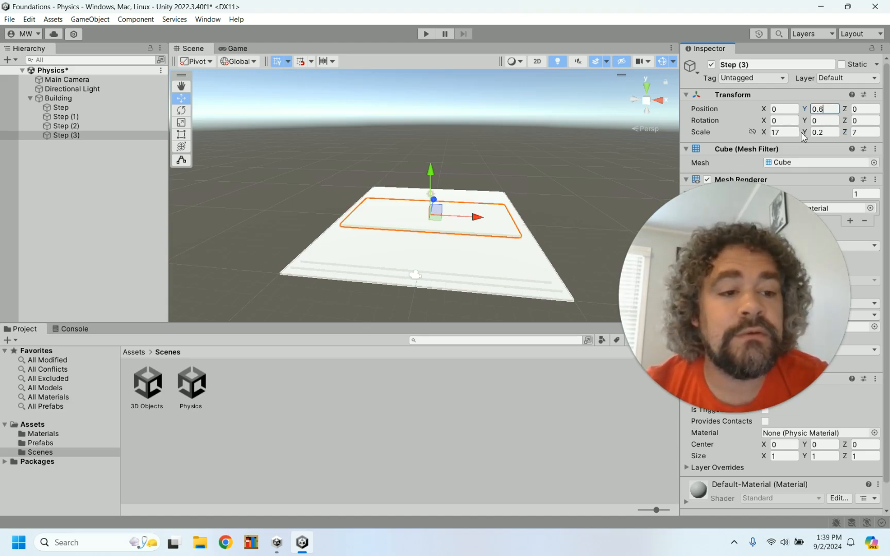
Step: Correct the Z scale of the Step (3) slab to 17 and deselect it
{"action": "left_click", "coordinate": [855, 133]}
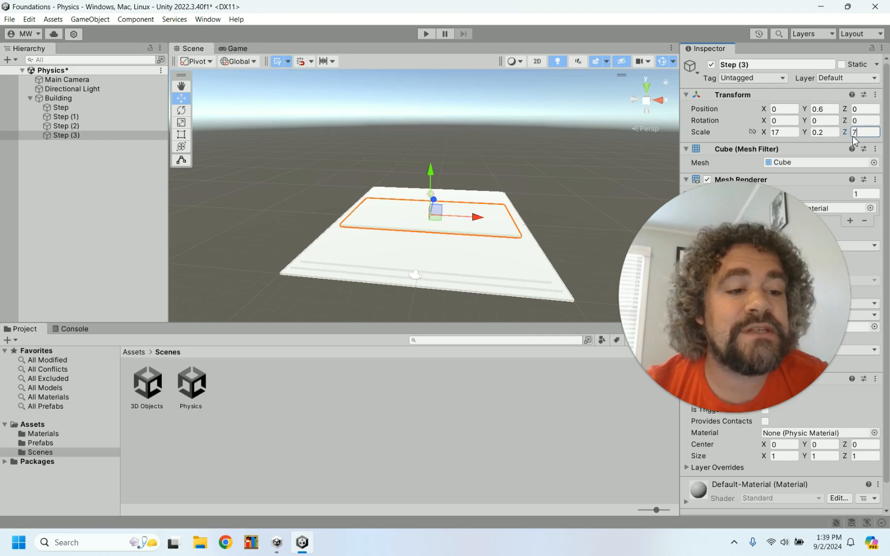
{"action": "type", "text": "1"}
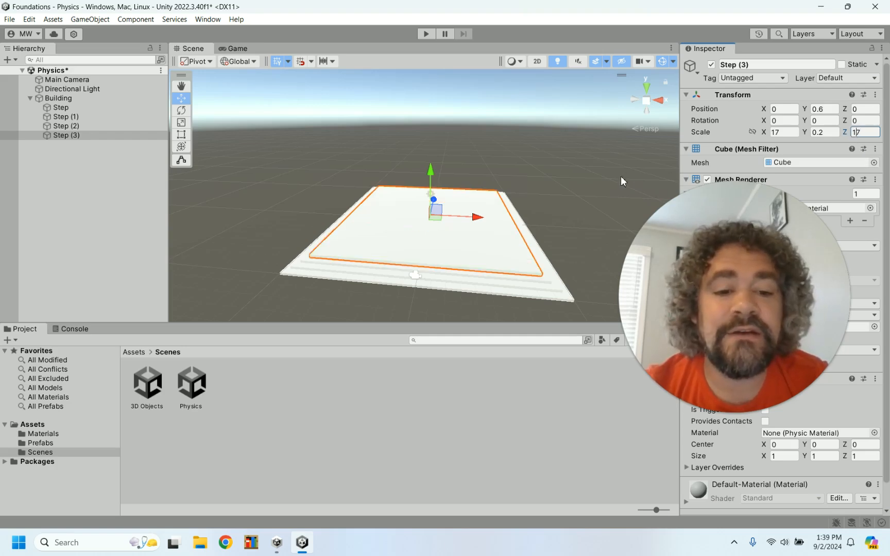
{"action": "left_click", "coordinate": [596, 215]}
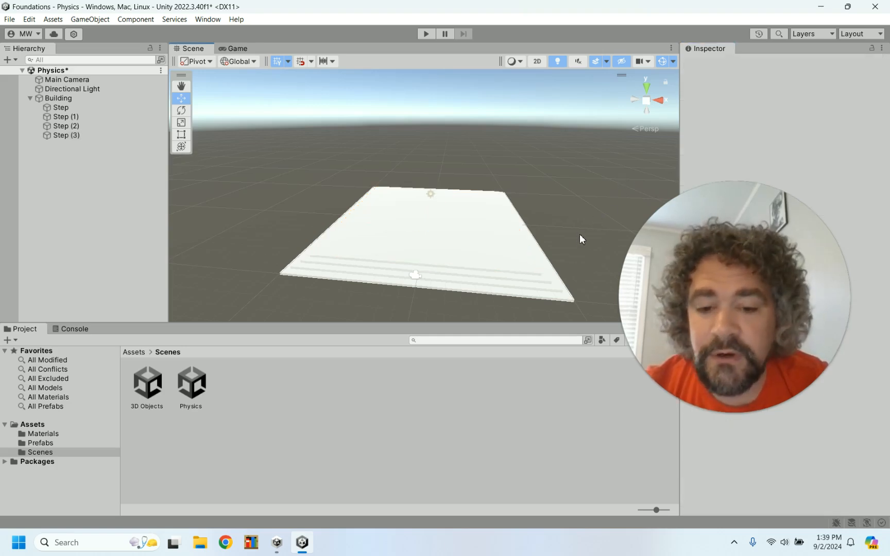
Step: Duplicate the Step (3) slab and set the copy's Y position to 0.8
{"action": "left_click_drag", "start_coordinate": [579, 233], "coordinate": [540, 202], "text": "alt"}
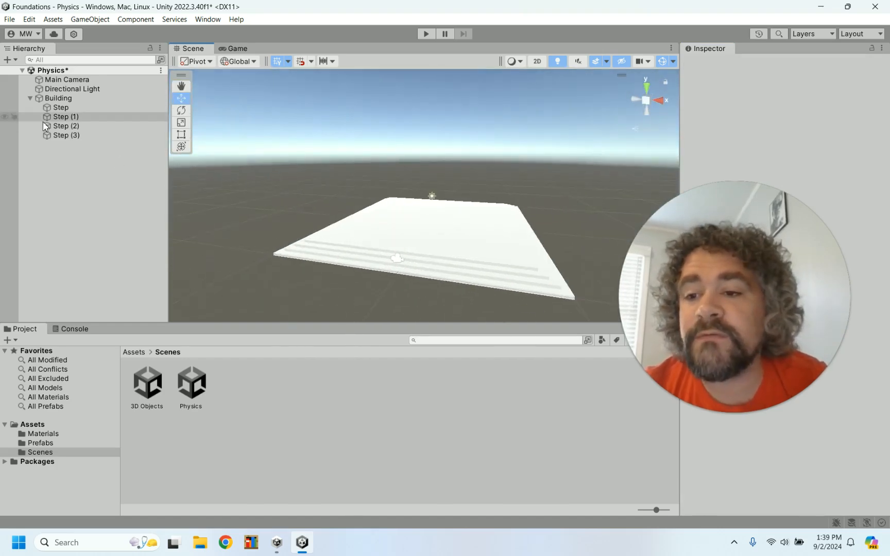
{"action": "left_click", "coordinate": [63, 137]}
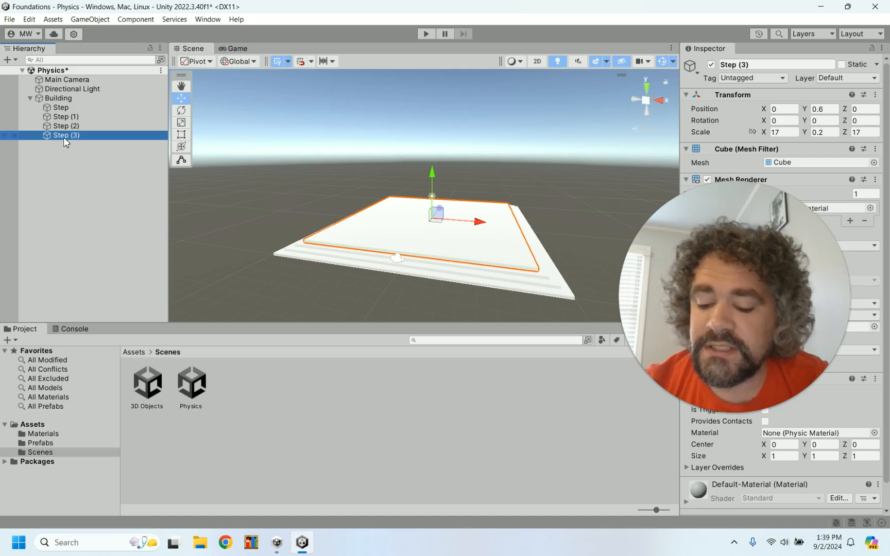
{"action": "key", "text": "ctrl+d"}
{"action": "left_click", "coordinate": [826, 109]}
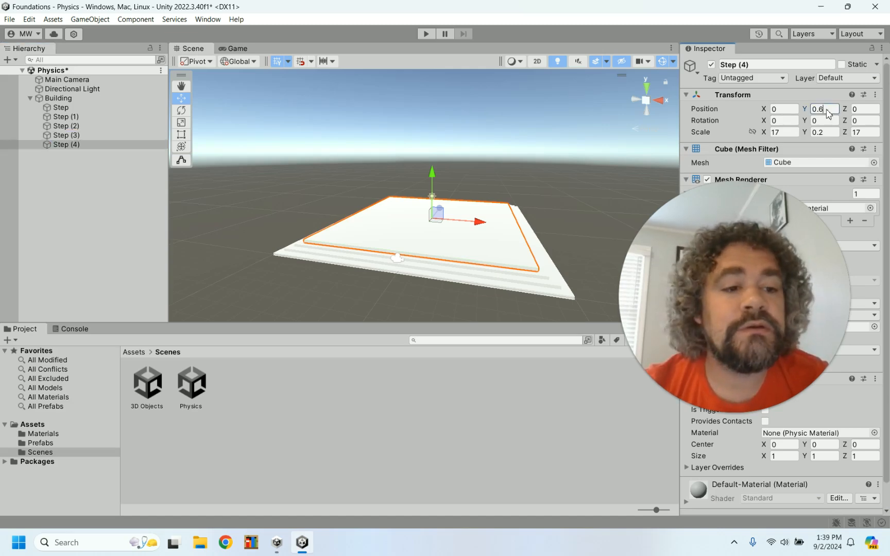
{"action": "type", "text": "0.8"}
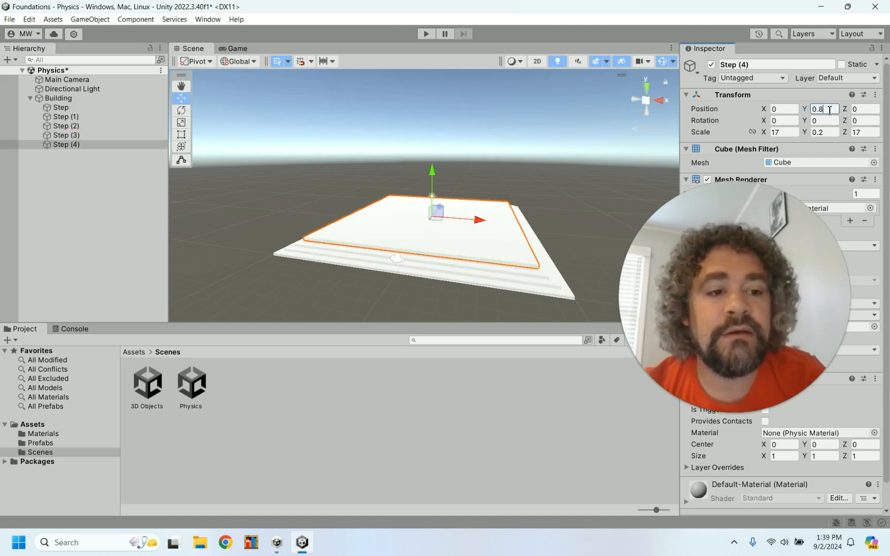
Step: Set the Step (4) slab's scale to 16 on X and 16 on Z, and deselect it
{"action": "left_click", "coordinate": [784, 132]}
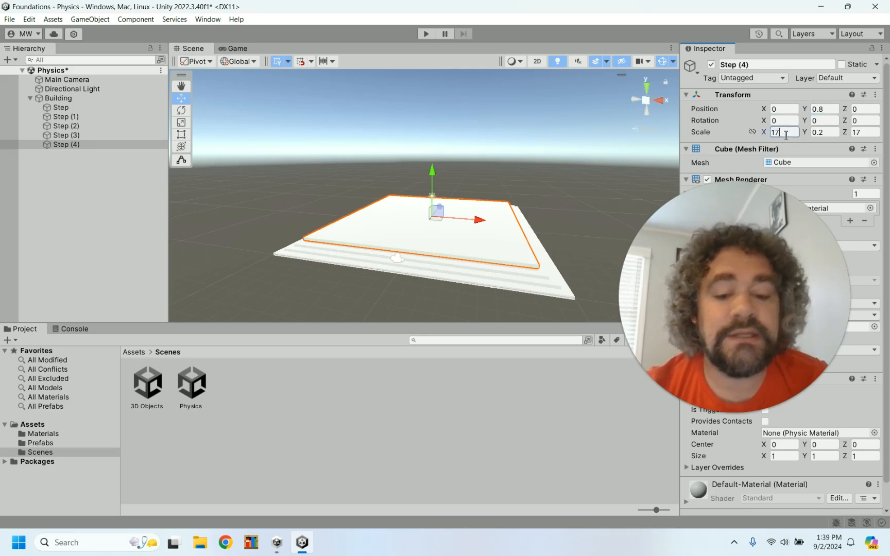
{"action": "key", "text": "BackSpace"}
{"action": "type", "text": "6"}
{"action": "left_click", "coordinate": [867, 132]}
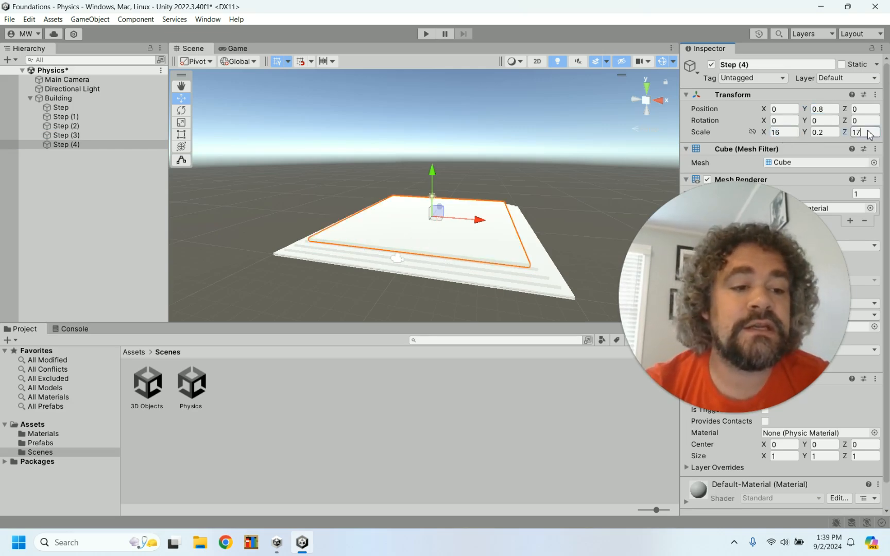
{"action": "key", "text": "BackSpace"}
{"action": "type", "text": "6"}
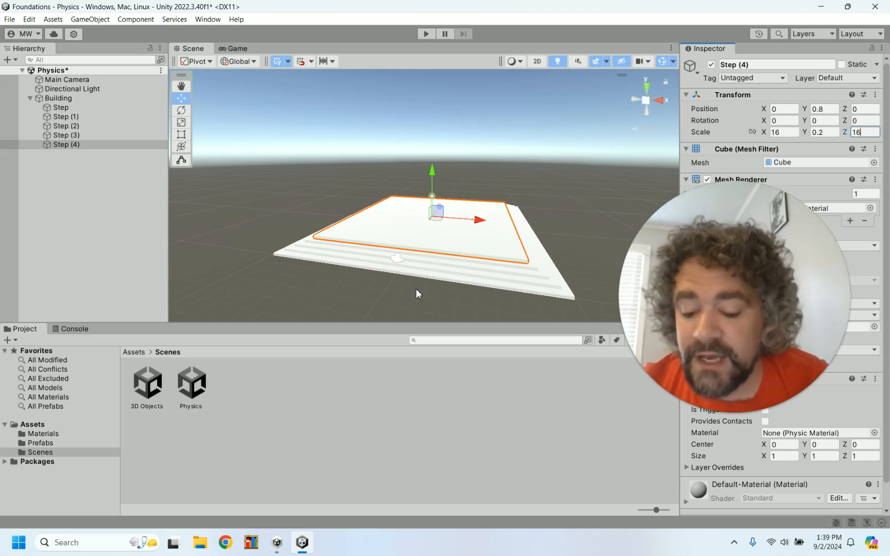
{"action": "left_click_drag", "start_coordinate": [420, 293], "coordinate": [459, 298], "text": "alt"}
{"action": "left_click", "coordinate": [461, 294]}
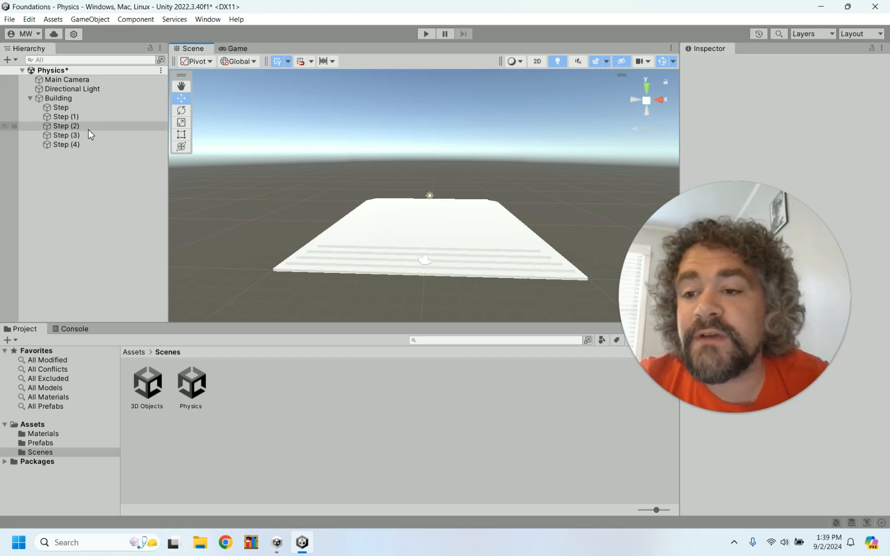
Step: Add a cube as a child of Building and raise it to a Y position of about 1.2
{"action": "right_click", "coordinate": [60, 98]}
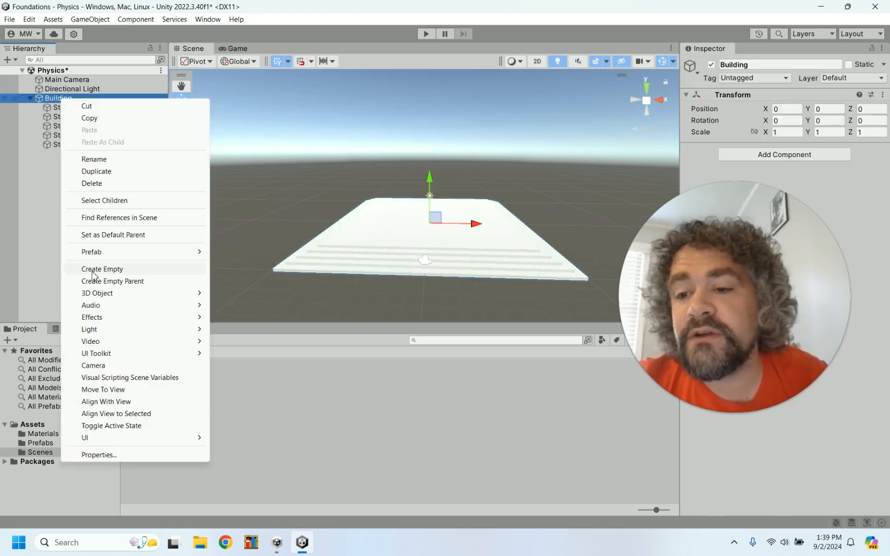
{"action": "mouse_move", "coordinate": [103, 293]}
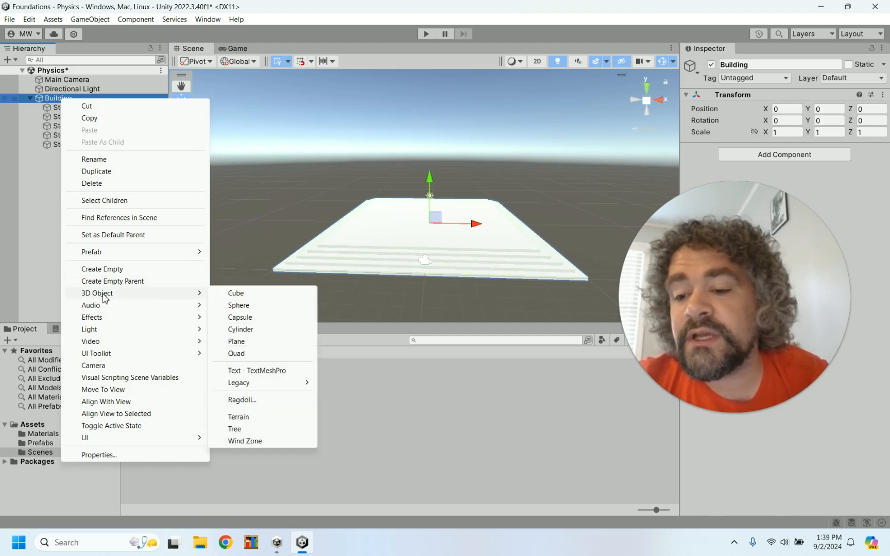
{"action": "left_click", "coordinate": [230, 299]}
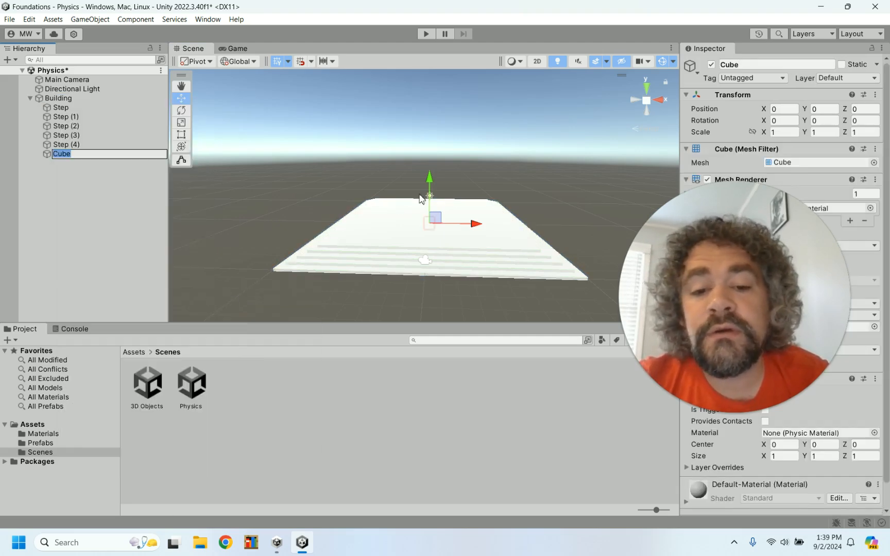
{"action": "left_click_drag", "start_coordinate": [432, 184], "coordinate": [432, 167]}
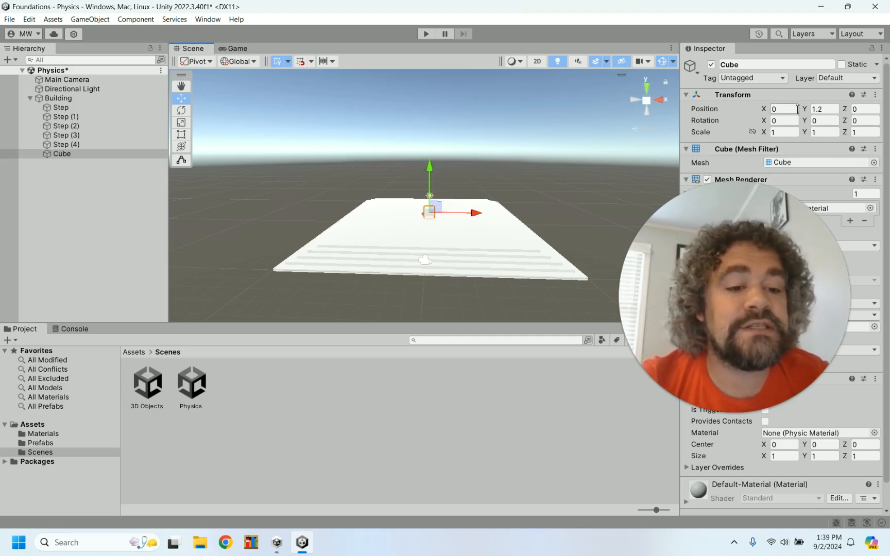
Step: Scale the new cube to 10 on X, 5 on Y and 10 on Z
{"action": "left_click", "coordinate": [784, 132]}
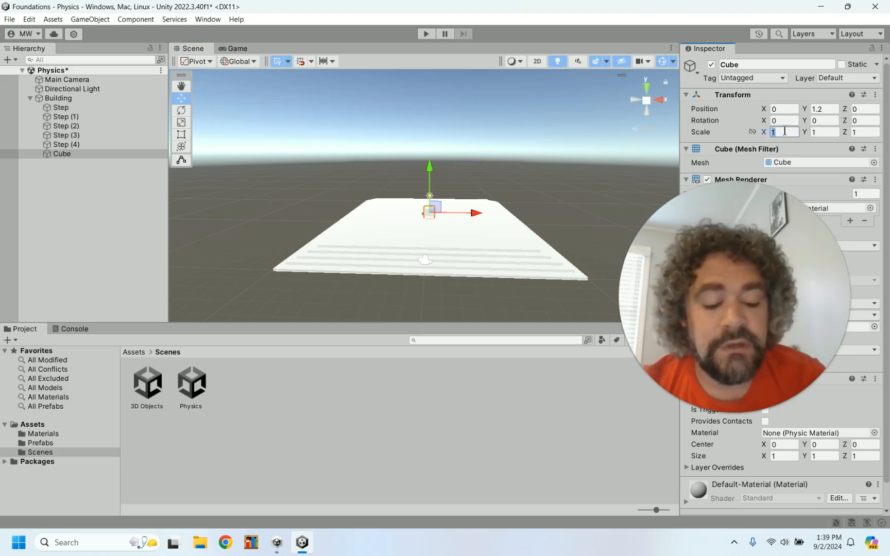
{"action": "type", "text": "10"}
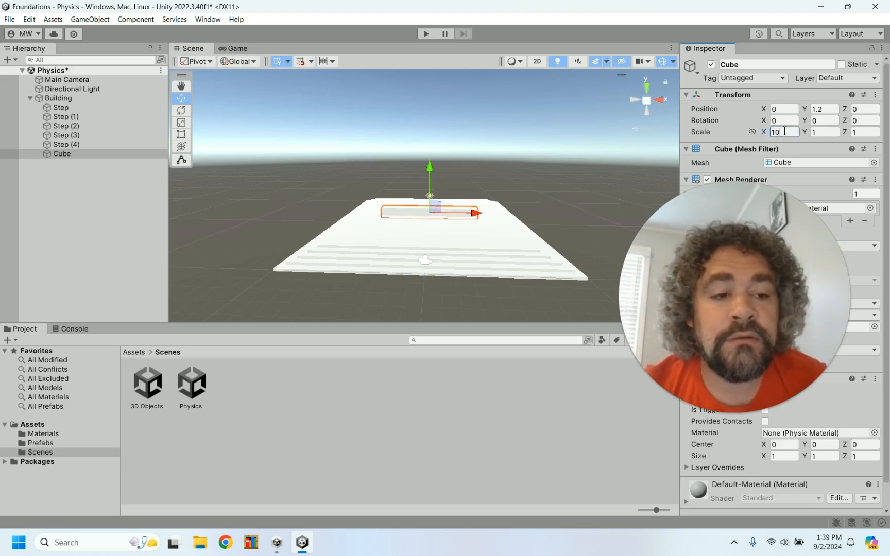
{"action": "left_click", "coordinate": [854, 133]}
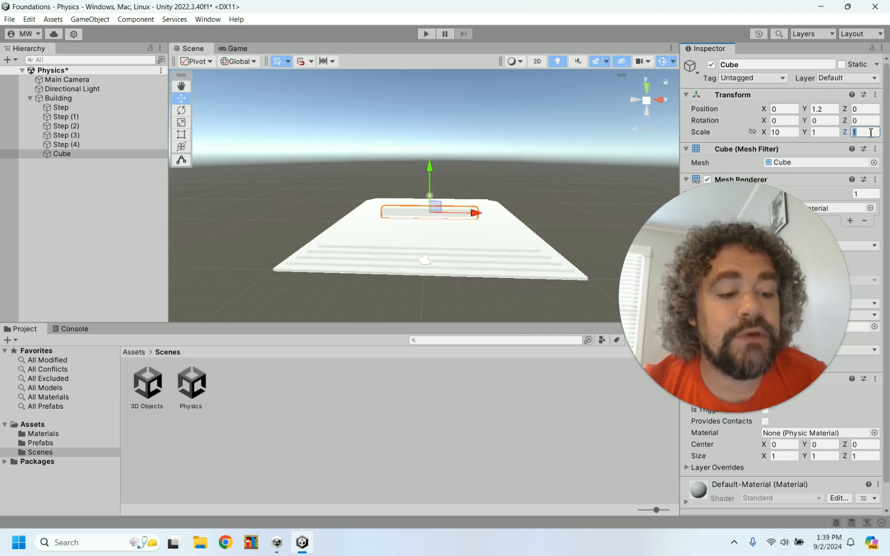
{"action": "type", "text": "10"}
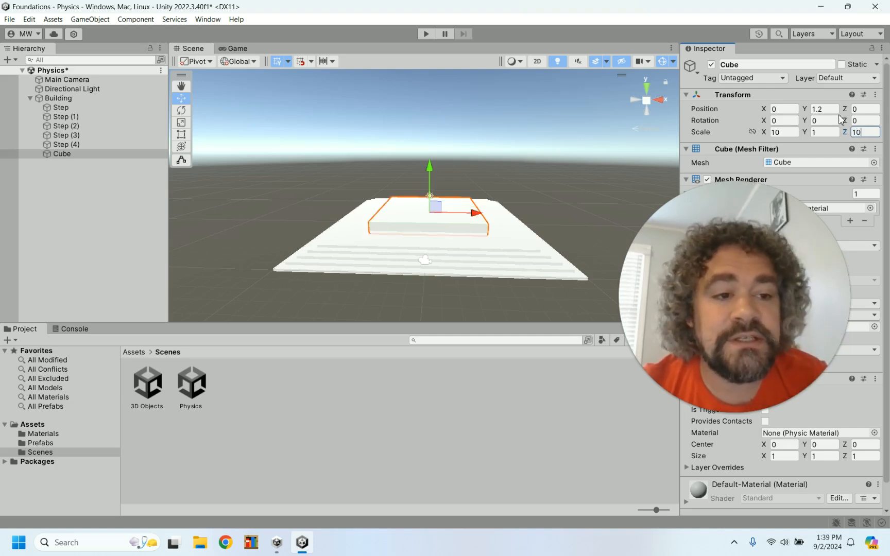
{"action": "left_click", "coordinate": [826, 133]}
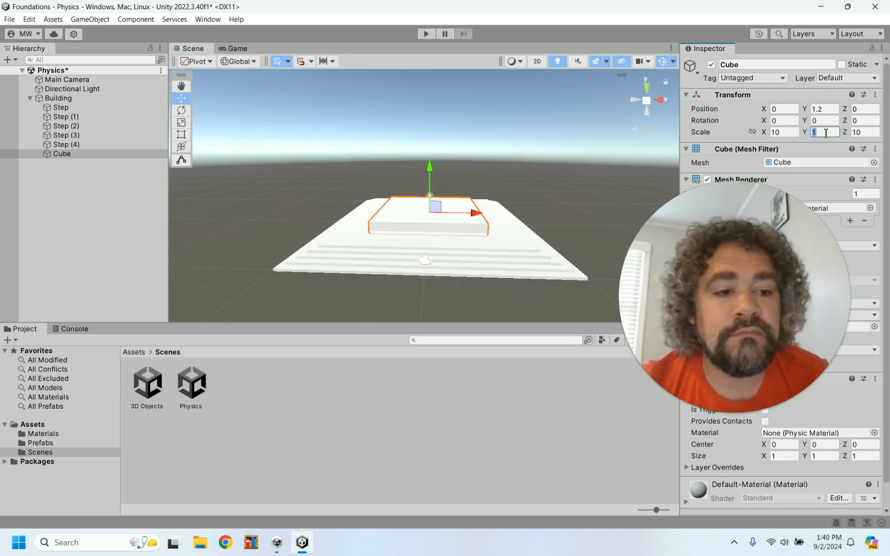
{"action": "type", "text": "5"}
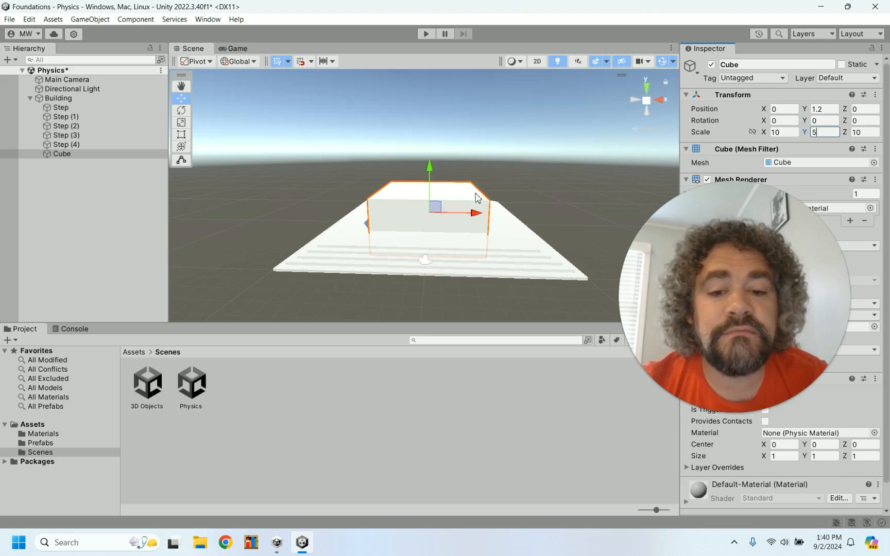
Step: Raise the cube above the top slab to a Y position of about 3.57 and check the gap beneath it
{"action": "left_click_drag", "start_coordinate": [433, 180], "coordinate": [428, 151]}
{"action": "left_click_drag", "start_coordinate": [422, 230], "coordinate": [437, 173], "text": "alt"}
{"action": "scroll", "coordinate": [479, 232], "scroll_direction": "up", "scroll_amount": 5}
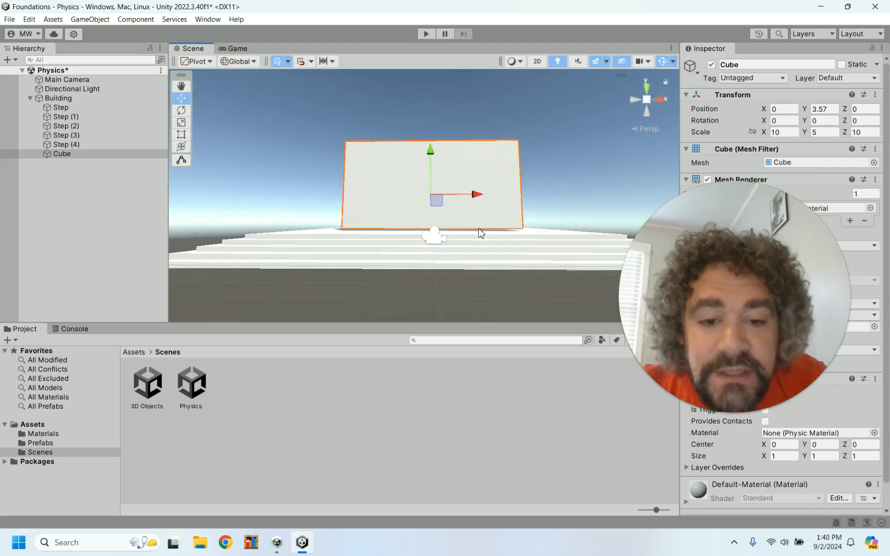
{"action": "scroll", "coordinate": [479, 232], "scroll_direction": "up", "scroll_amount": 4}
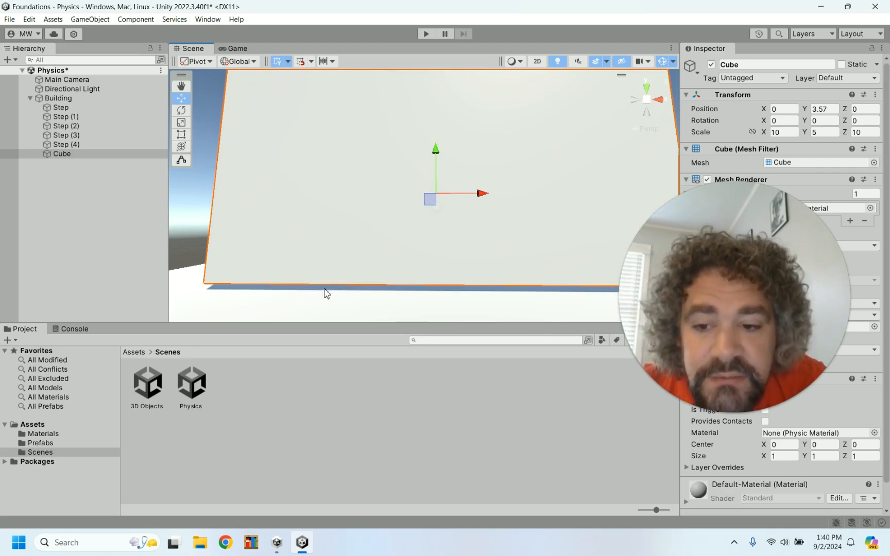
{"action": "left_click_drag", "start_coordinate": [329, 282], "coordinate": [373, 272], "text": "alt"}
{"action": "scroll", "coordinate": [381, 263], "scroll_direction": "down", "scroll_amount": 5}
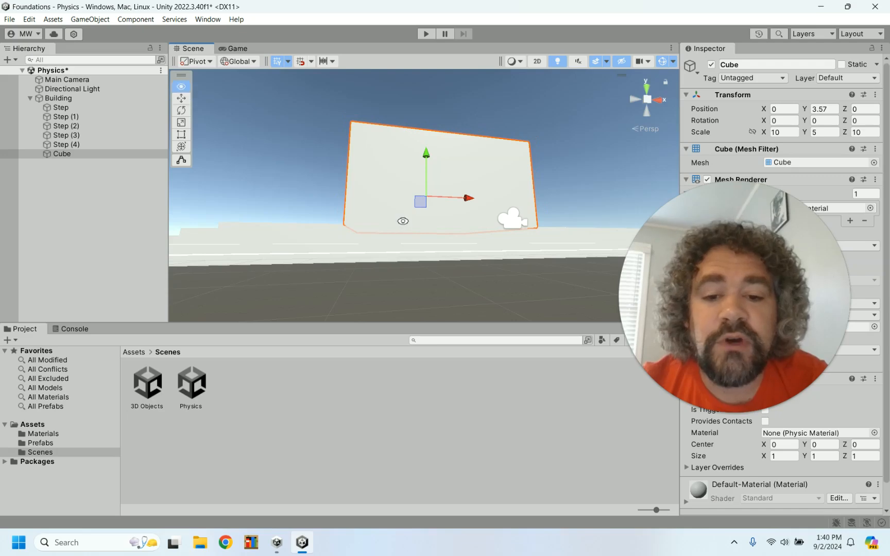
{"action": "left_click_drag", "start_coordinate": [404, 221], "coordinate": [355, 281], "text": "alt"}
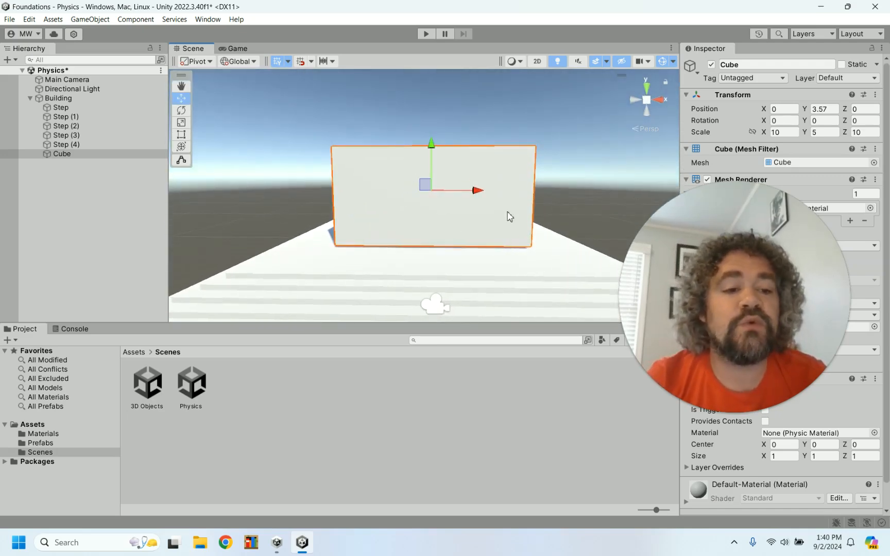
Step: Check the Step (4) slab's Y position and set the cube's Y position to 3.4
{"action": "left_click", "coordinate": [356, 271]}
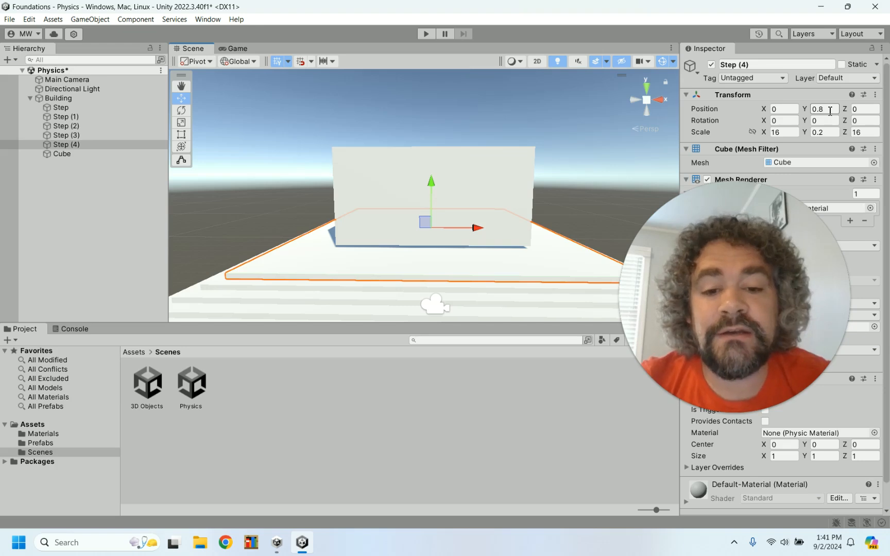
{"action": "left_click", "coordinate": [401, 198]}
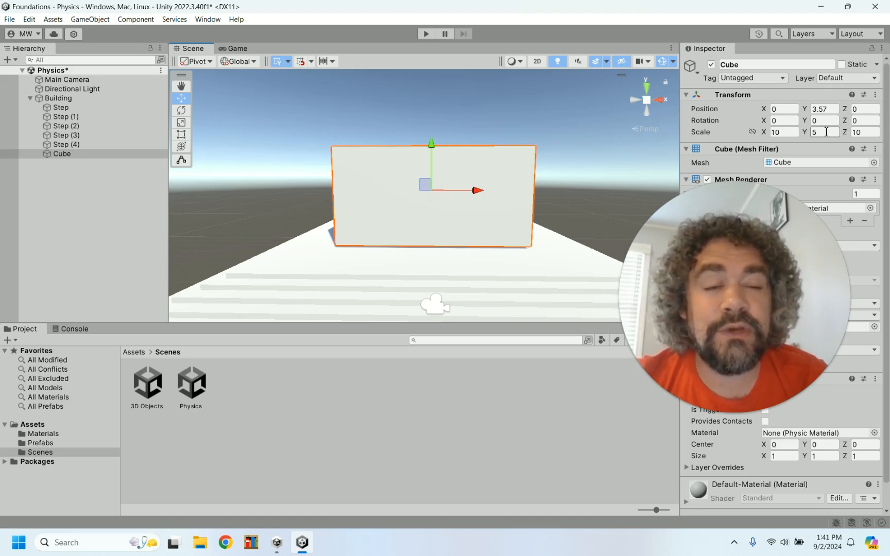
{"action": "left_click", "coordinate": [830, 109]}
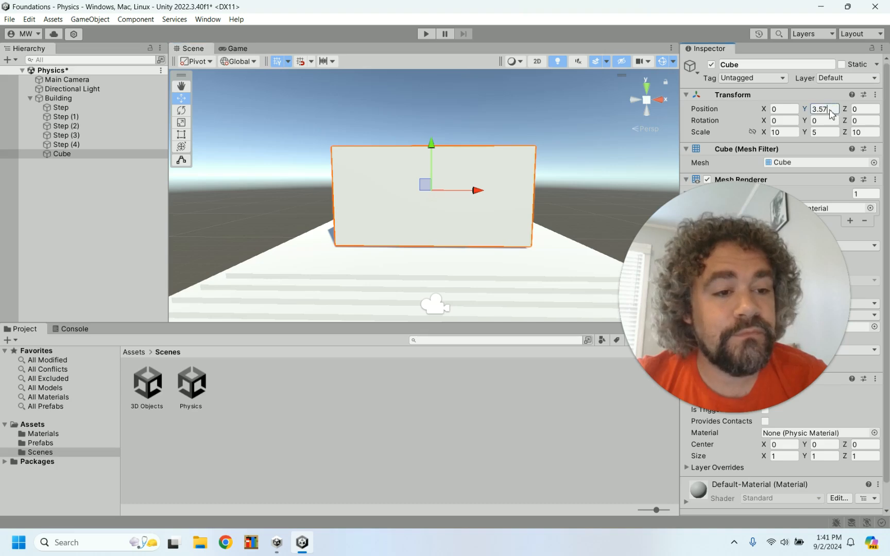
{"action": "left_click", "coordinate": [830, 109]}
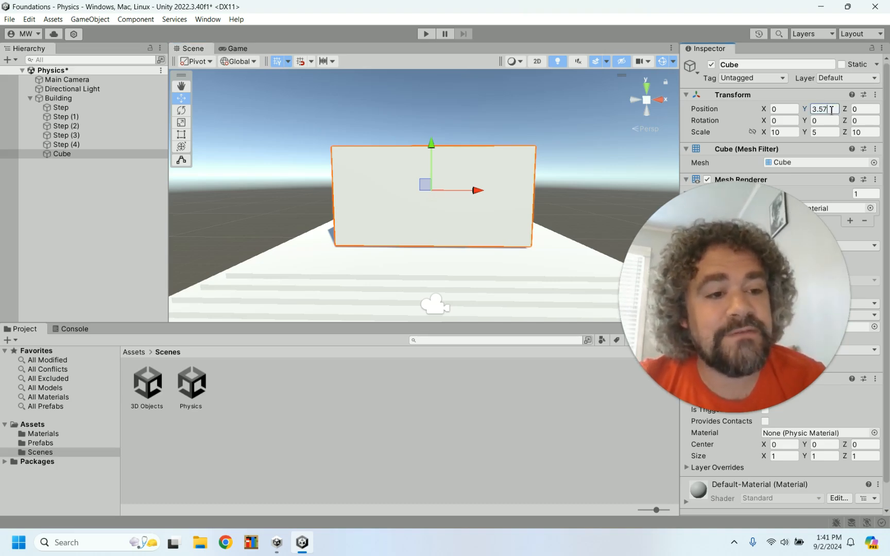
{"action": "key", "text": "BackSpace"}
{"action": "key", "text": "BackSpace"}
{"action": "type", "text": "4"}
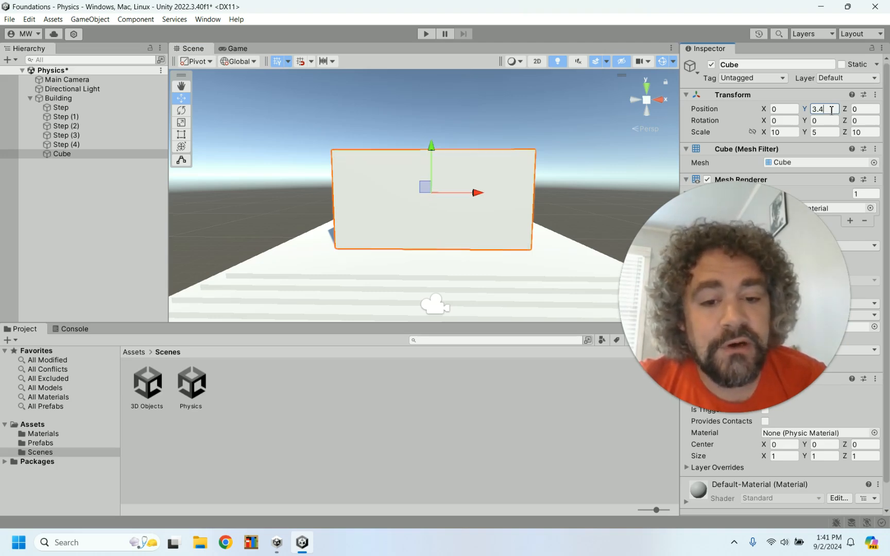
Step: Examine from all sides how the cube's base sits on the top slab
{"action": "scroll", "coordinate": [509, 218], "scroll_direction": "down", "scroll_amount": 1}
{"action": "scroll", "coordinate": [508, 219], "scroll_direction": "up", "scroll_amount": 8}
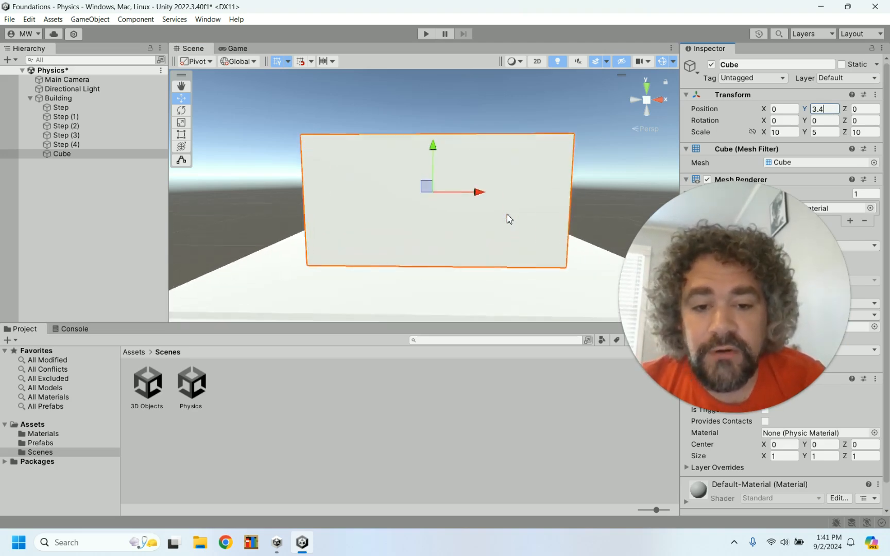
{"action": "scroll", "coordinate": [507, 219], "scroll_direction": "down", "scroll_amount": 2}
{"action": "left_click_drag", "start_coordinate": [508, 219], "coordinate": [572, 152], "text": "alt"}
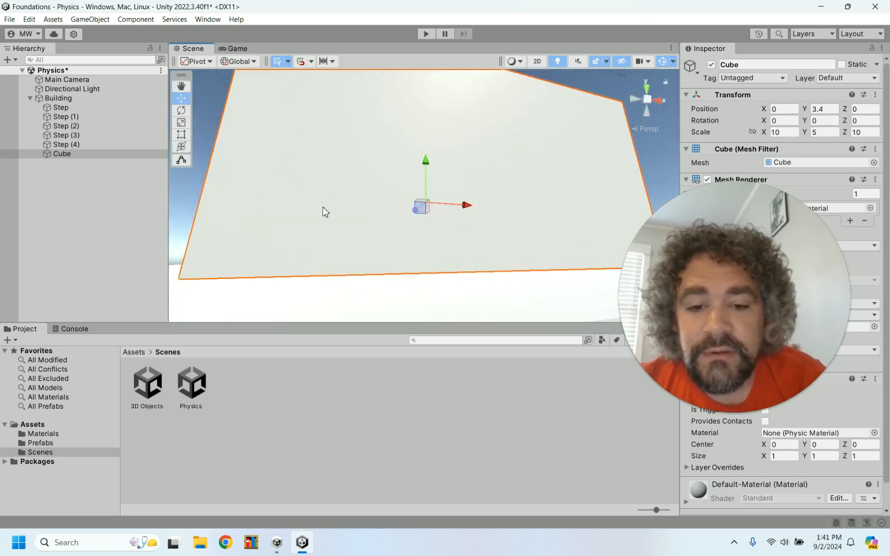
{"action": "left_click_drag", "start_coordinate": [324, 209], "coordinate": [526, 228], "text": "alt"}
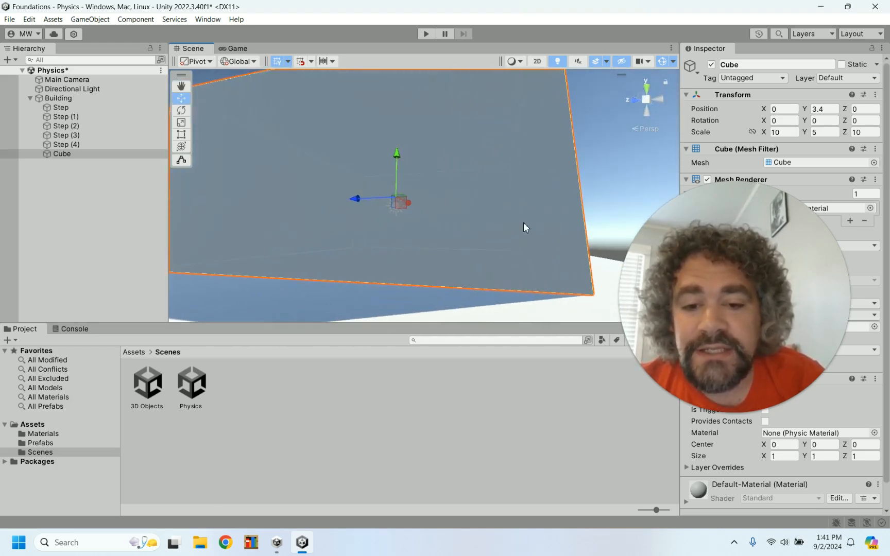
{"action": "left_click_drag", "start_coordinate": [298, 201], "coordinate": [458, 196], "text": "alt"}
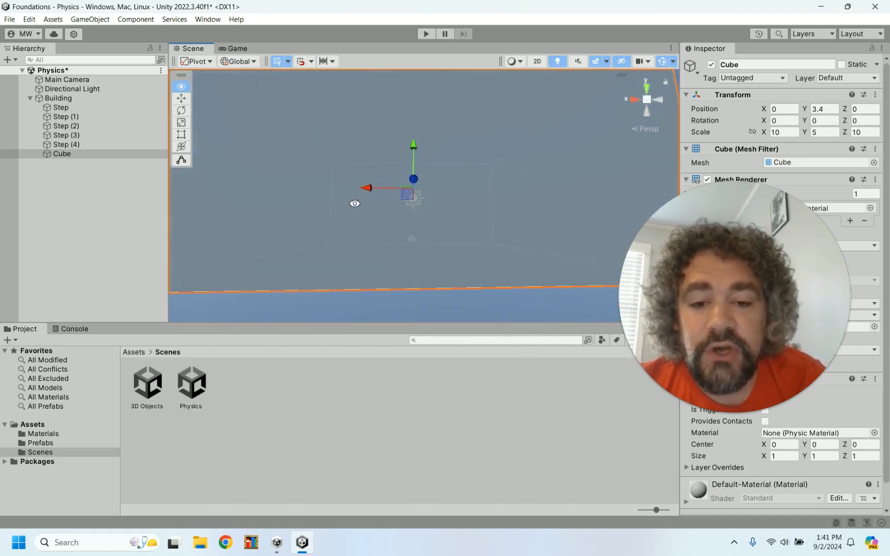
{"action": "left_click_drag", "start_coordinate": [354, 201], "coordinate": [310, 253], "text": "alt"}
{"action": "scroll", "coordinate": [390, 244], "scroll_direction": "down", "scroll_amount": 5}
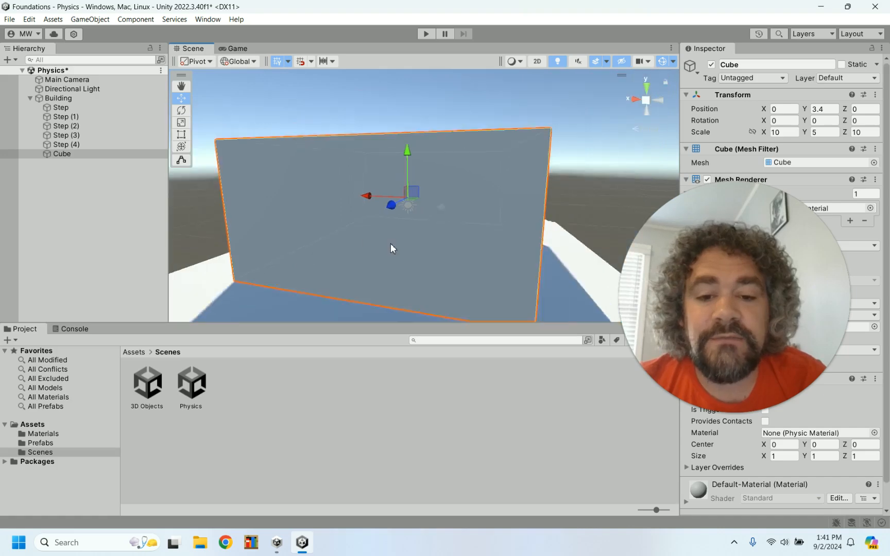
{"action": "left_click_drag", "start_coordinate": [450, 268], "coordinate": [302, 239], "text": "alt"}
{"action": "left_click_drag", "start_coordinate": [491, 215], "coordinate": [242, 226], "text": "alt"}
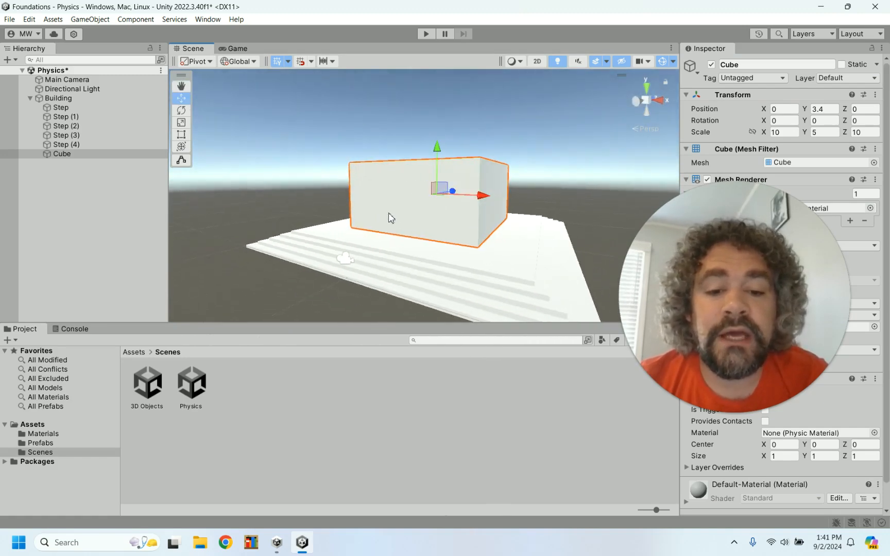
{"action": "left_click_drag", "start_coordinate": [433, 221], "coordinate": [363, 224], "text": "alt"}
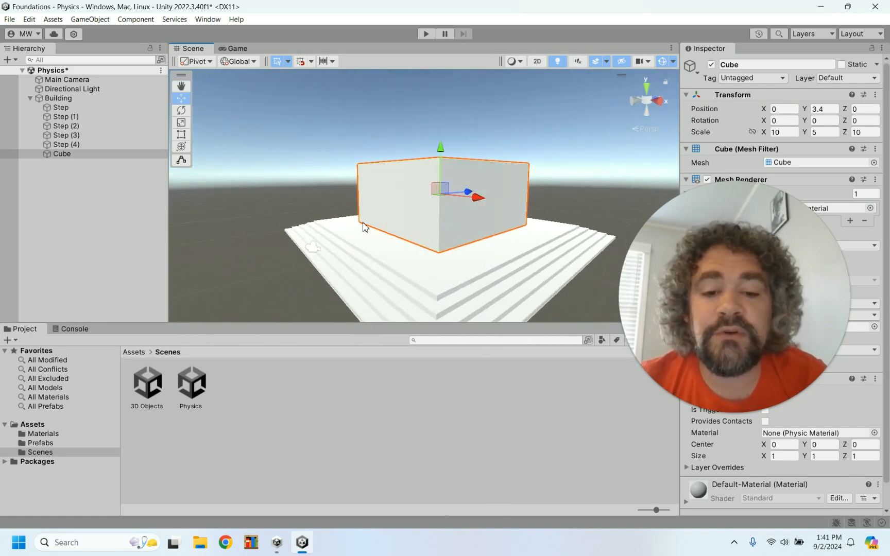
{"action": "scroll", "coordinate": [365, 227], "scroll_direction": "down", "scroll_amount": 1}
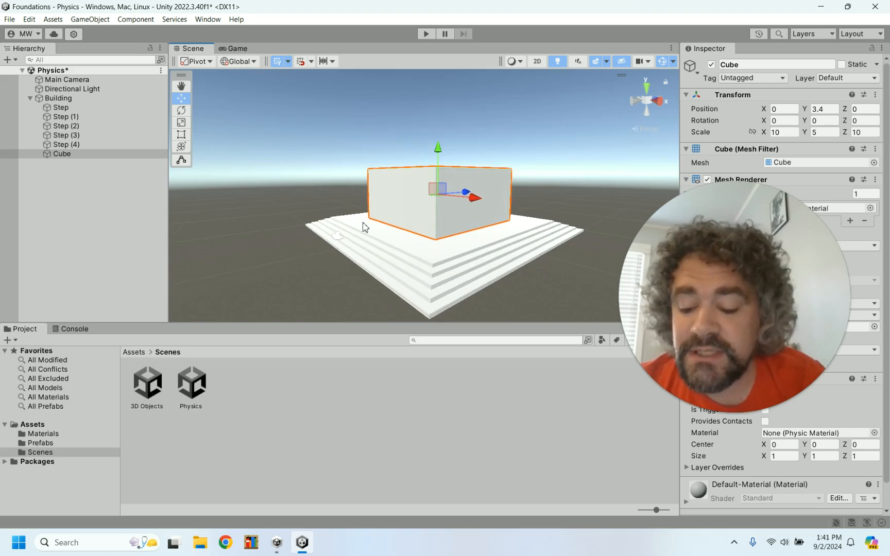
{"action": "left_click_drag", "start_coordinate": [365, 227], "coordinate": [469, 251], "text": "alt"}
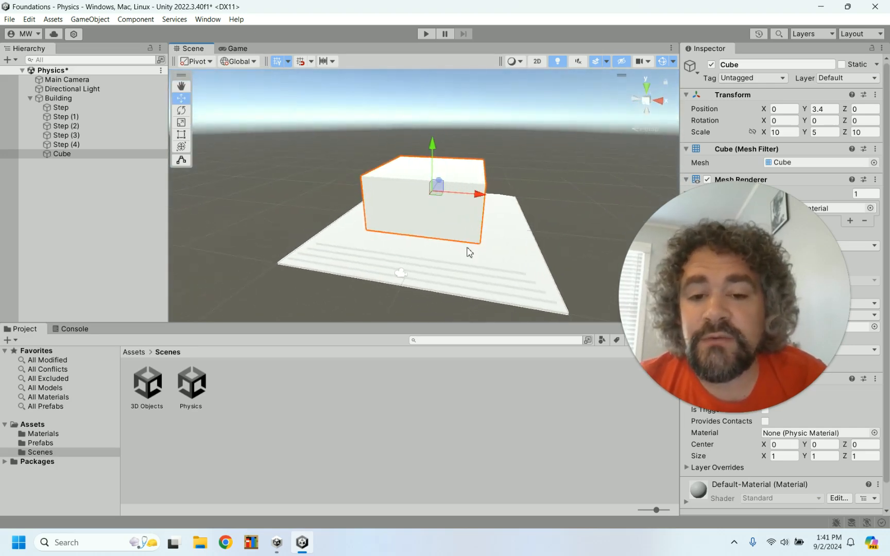
Step: Add a sphere as a child of the cube on top of the steps
{"action": "right_click", "coordinate": [67, 155]}
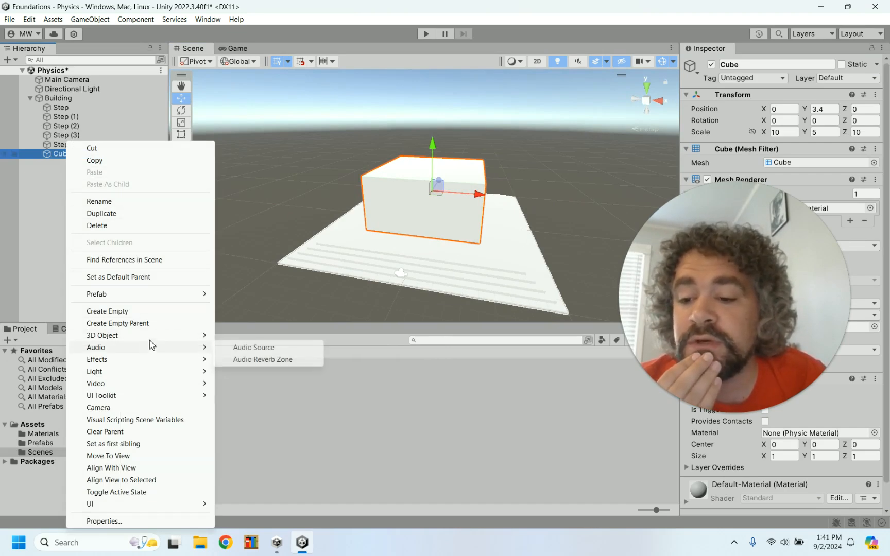
{"action": "mouse_move", "coordinate": [166, 341]}
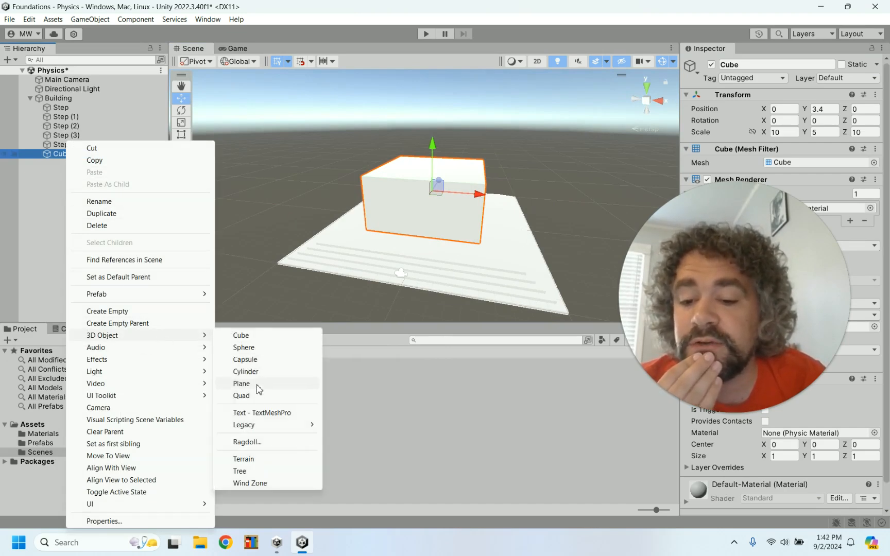
{"action": "left_click", "coordinate": [243, 348]}
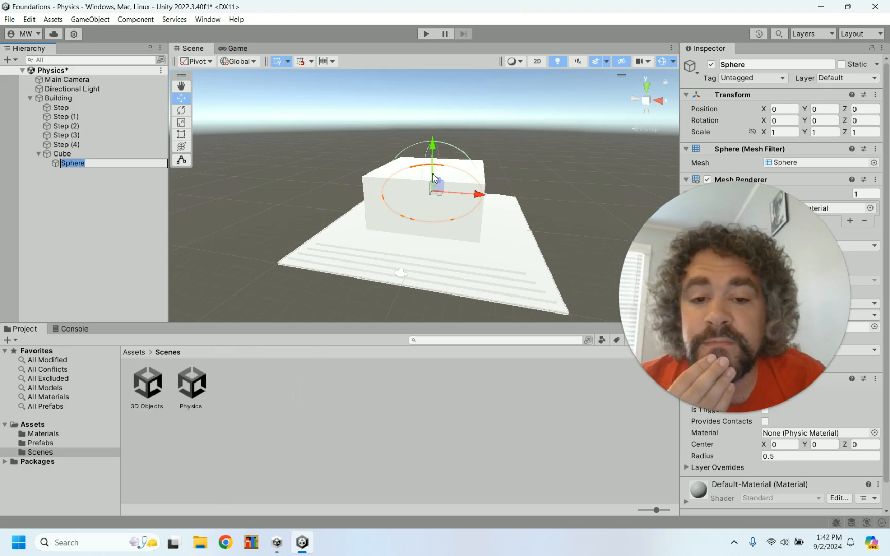
Step: Stretch the sphere vertically to a Y scale of about 1.97 so it looks round on the cube
{"action": "left_click", "coordinate": [181, 111]}
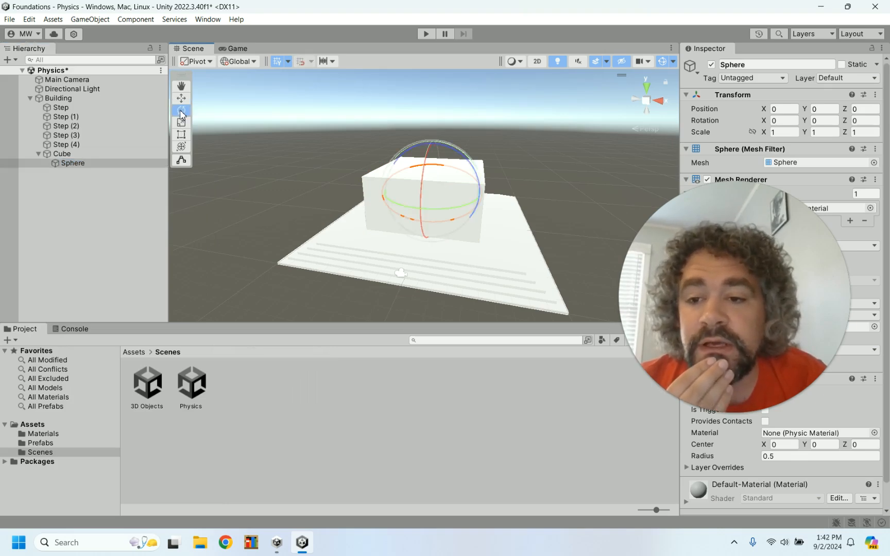
{"action": "left_click", "coordinate": [181, 123]}
{"action": "left_click_drag", "start_coordinate": [428, 148], "coordinate": [433, 105]}
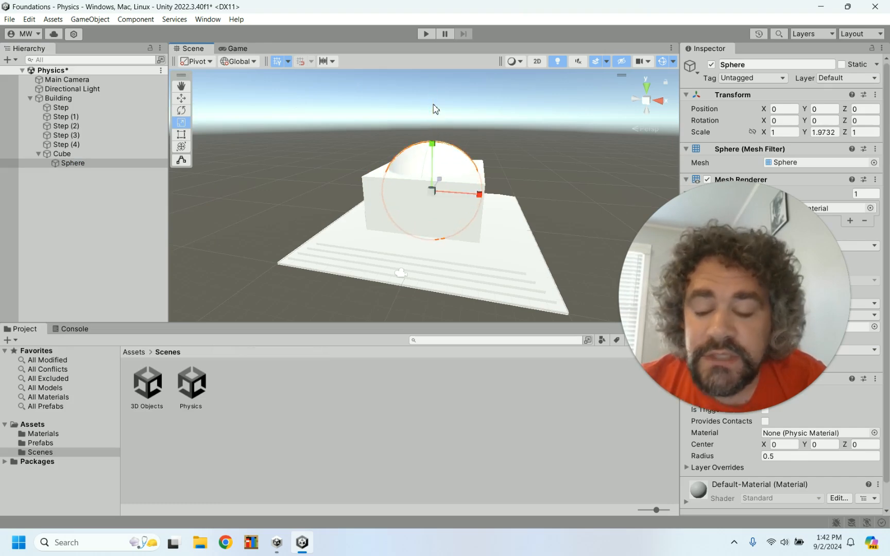
Step: Raise the sphere to a Y position of 0.28 so it forms a dome, and check it from the front
{"action": "left_click", "coordinate": [182, 110]}
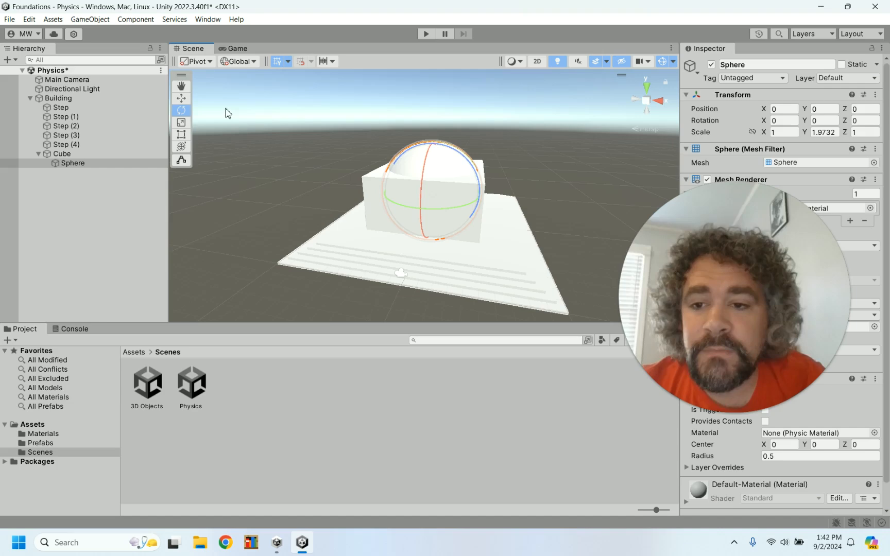
{"action": "left_click", "coordinate": [181, 98]}
{"action": "left_click_drag", "start_coordinate": [435, 150], "coordinate": [530, 177]}
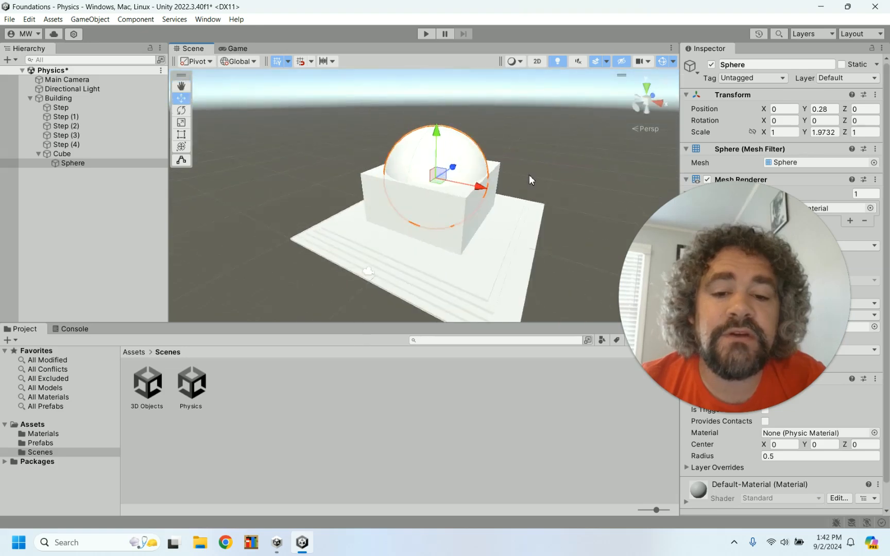
{"action": "left_click_drag", "start_coordinate": [302, 123], "coordinate": [421, 71], "text": "alt"}
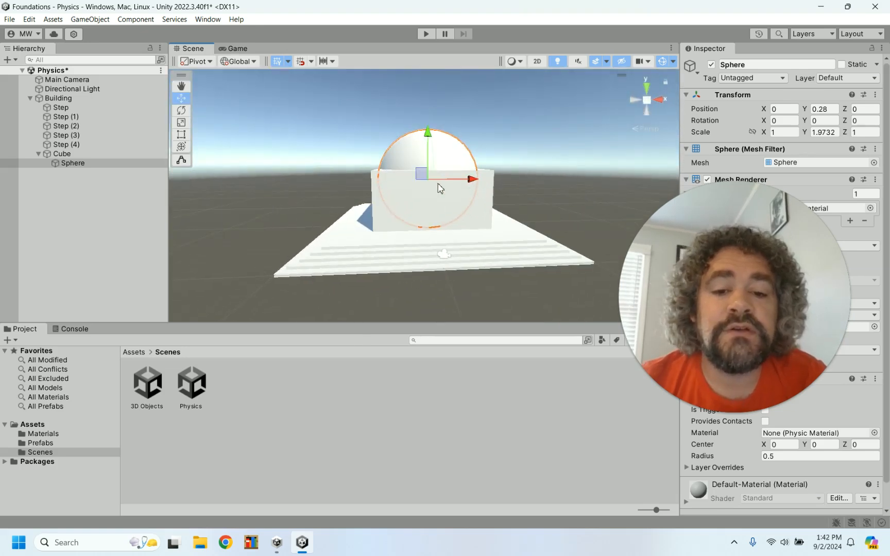
{"action": "left_click", "coordinate": [650, 163]}
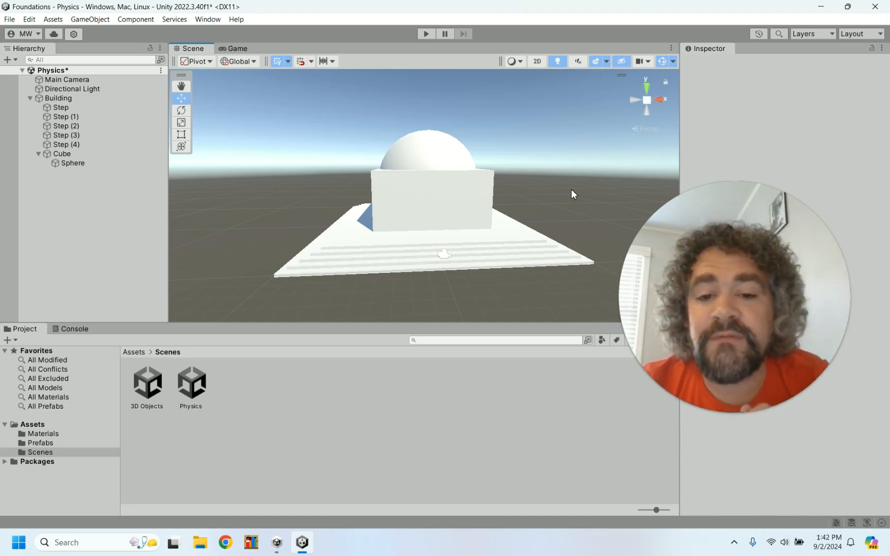
Step: Rename the cube that holds the sphere as Monument
{"action": "left_click", "coordinate": [87, 154]}
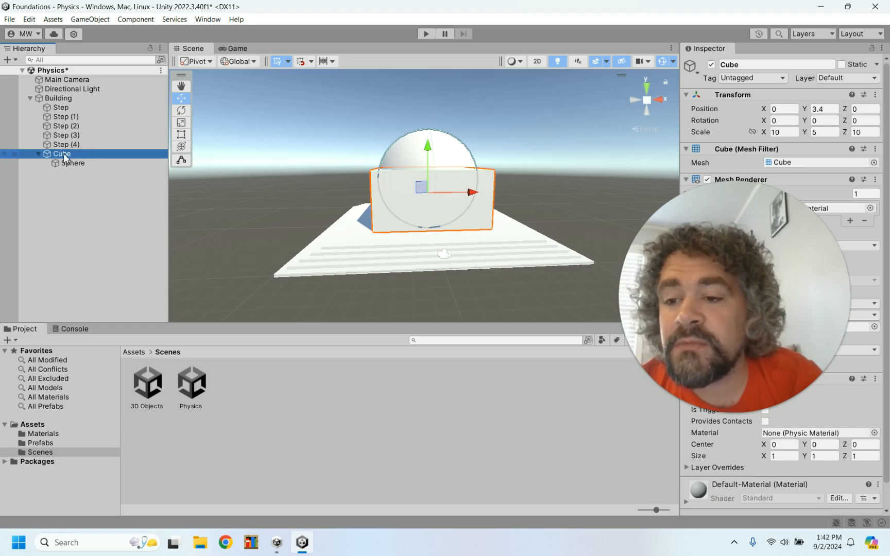
{"action": "left_click", "coordinate": [64, 153]}
{"action": "type", "text": "Monument"}
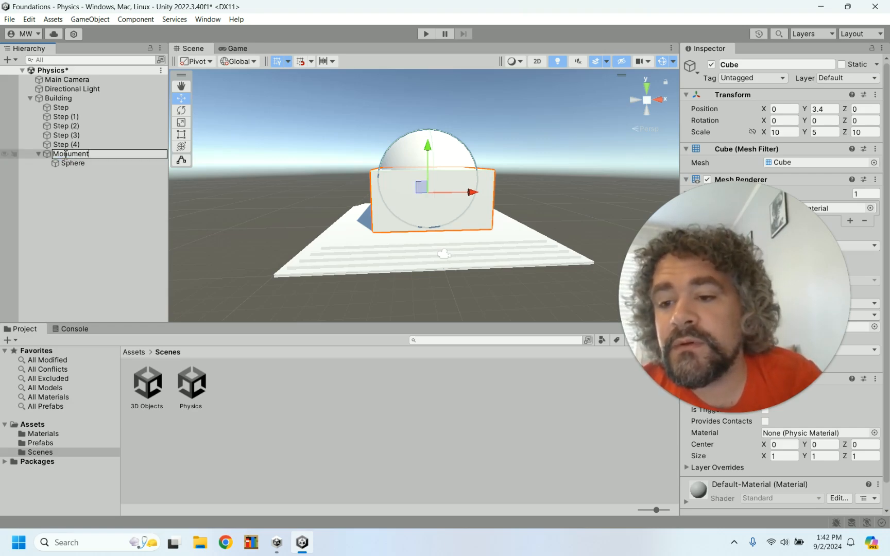
{"action": "key", "text": "Return"}
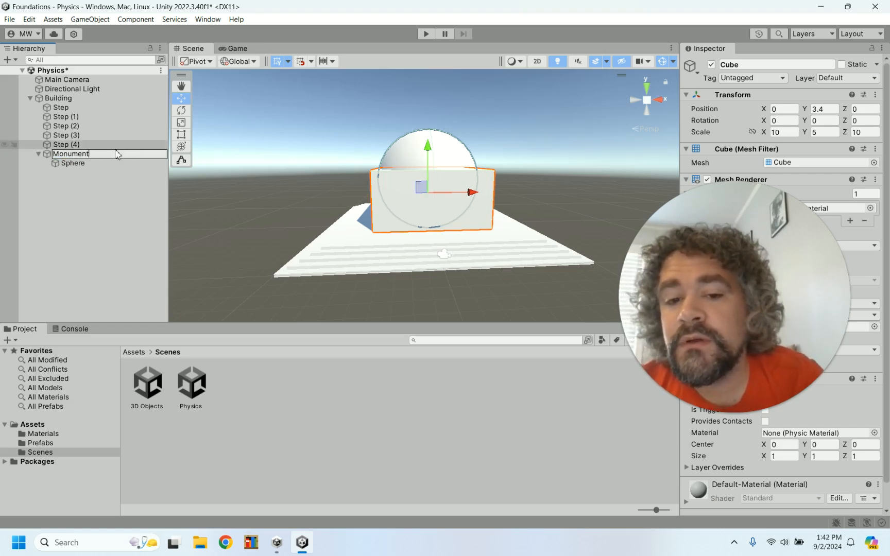
{"action": "left_click", "coordinate": [232, 192]}
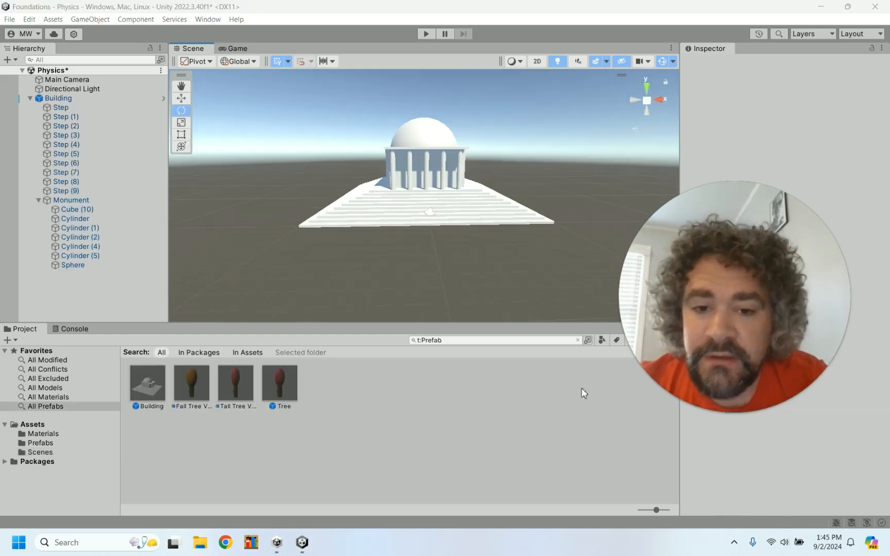
Step: Examine the finished Building prefab from several angles, including its steps, columns and dome, and inspect the Building and Monument objects
{"action": "scroll", "coordinate": [533, 236], "scroll_direction": "up", "scroll_amount": 5}
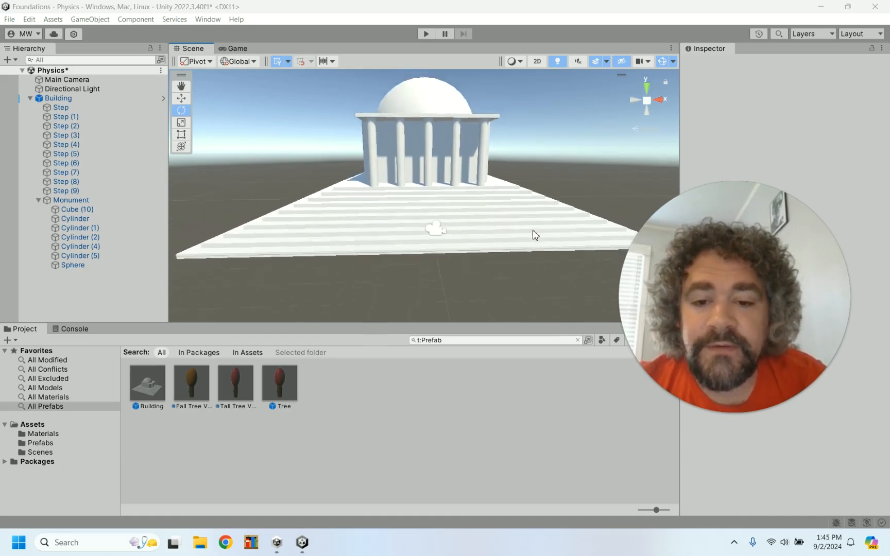
{"action": "scroll", "coordinate": [533, 233], "scroll_direction": "up", "scroll_amount": 2}
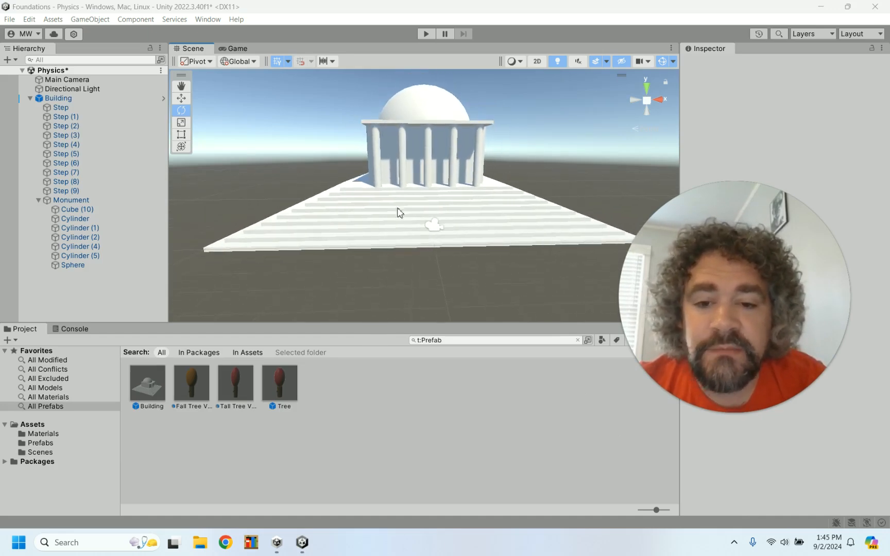
{"action": "left_click_drag", "start_coordinate": [315, 252], "coordinate": [326, 284], "text": "alt"}
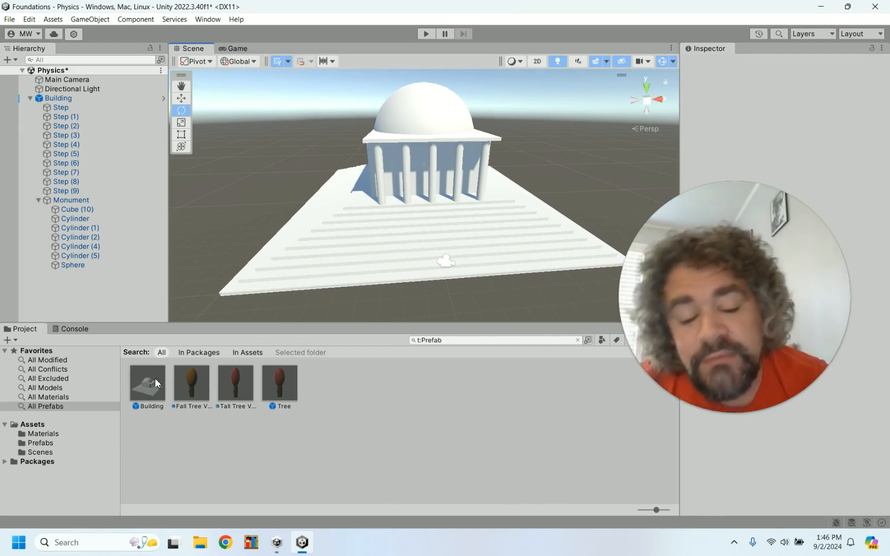
{"action": "scroll", "coordinate": [270, 291], "scroll_direction": "down", "scroll_amount": 5}
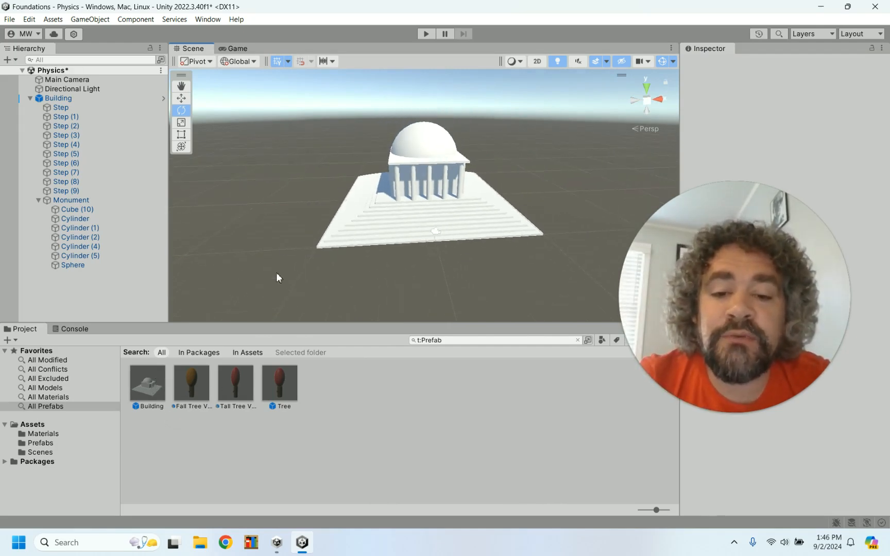
{"action": "left_click", "coordinate": [53, 99]}
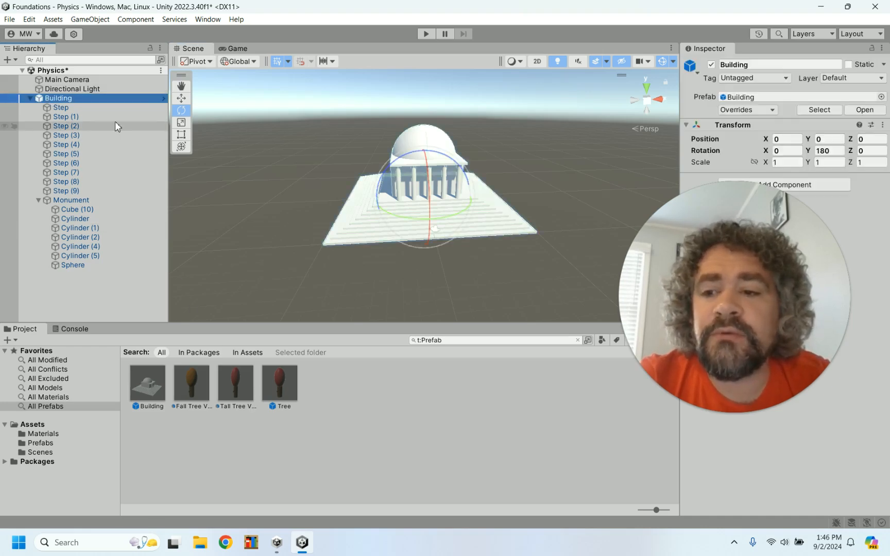
{"action": "left_click", "coordinate": [248, 185]}
{"action": "scroll", "coordinate": [248, 185], "scroll_direction": "down", "scroll_amount": 2}
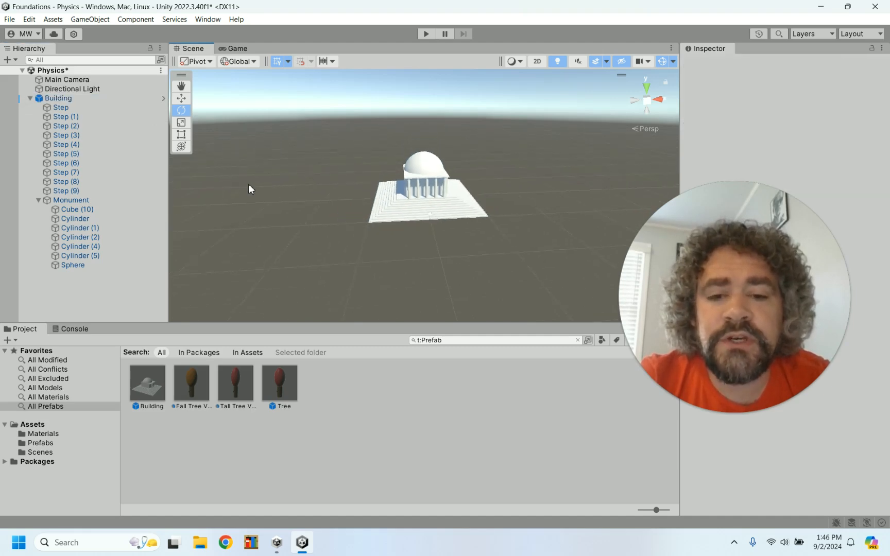
{"action": "scroll", "coordinate": [249, 184], "scroll_direction": "up", "scroll_amount": 3}
{"action": "scroll", "coordinate": [248, 184], "scroll_direction": "down", "scroll_amount": 1}
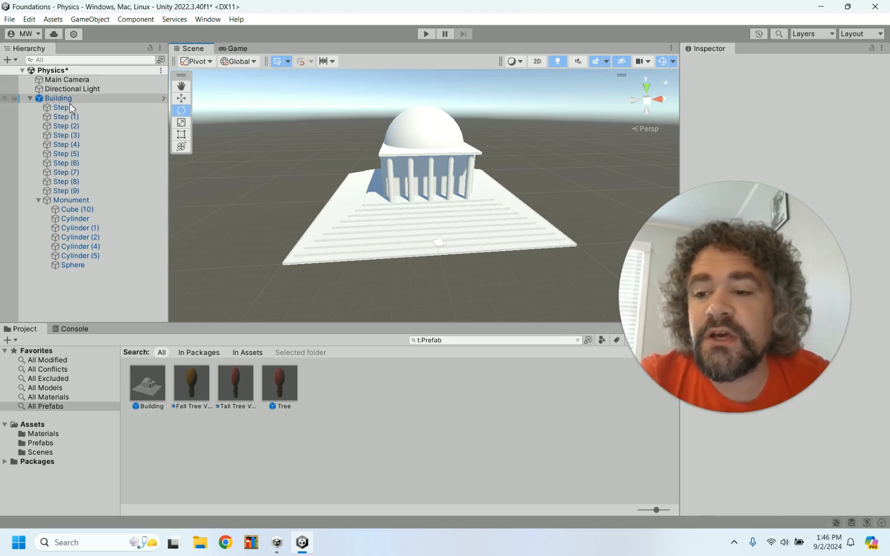
{"action": "left_click", "coordinate": [82, 201]}
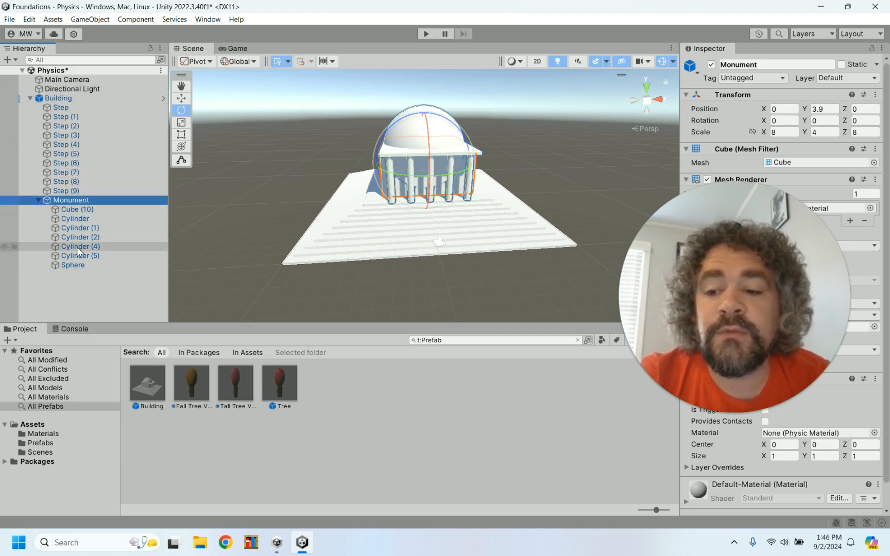
{"action": "left_click", "coordinate": [285, 186]}
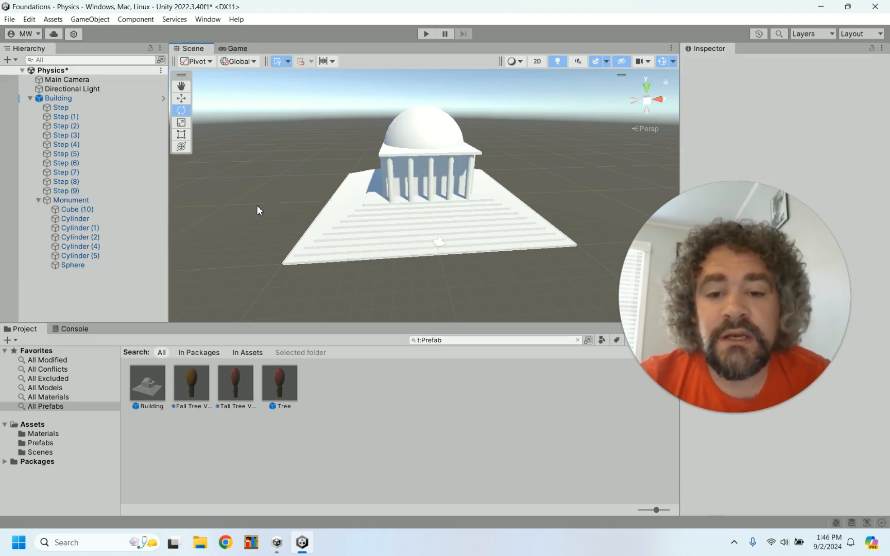
{"action": "left_click_drag", "start_coordinate": [258, 206], "coordinate": [351, 203], "text": "alt"}
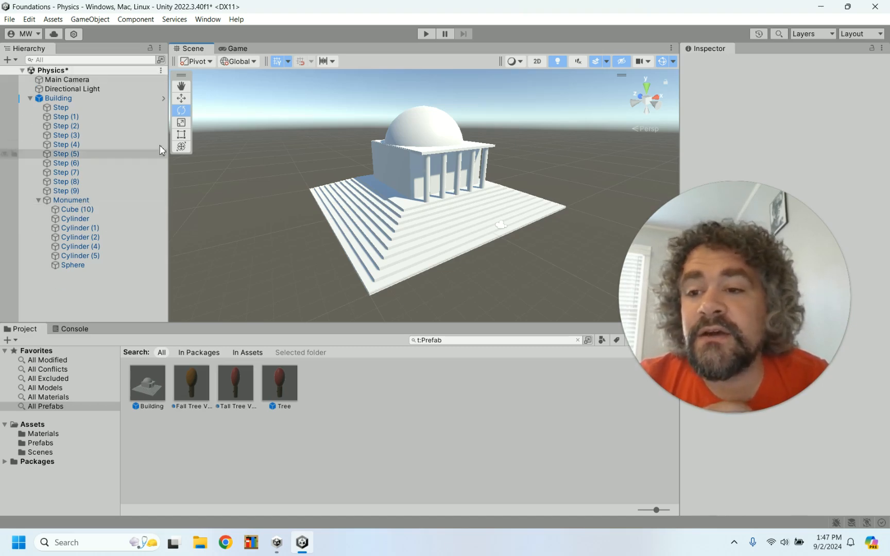
Step: Move the Main Camera back and up to about Y 2.85 and Z -13.57 so it frames the building
{"action": "left_click", "coordinate": [96, 80]}
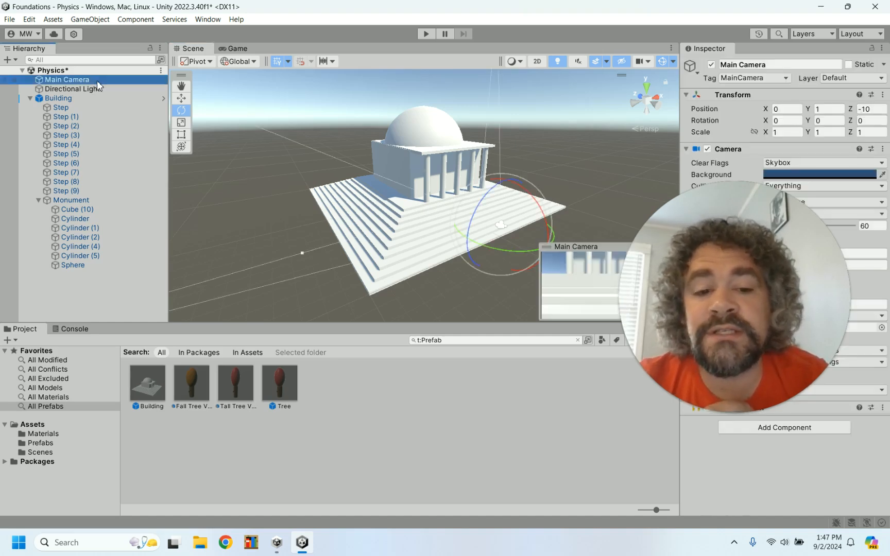
{"action": "left_click_drag", "start_coordinate": [741, 255], "coordinate": [383, 487]}
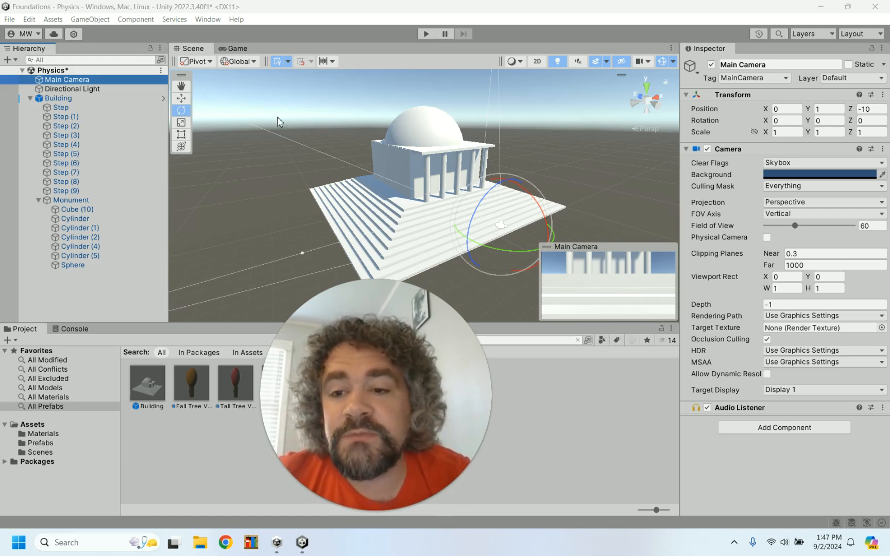
{"action": "left_click", "coordinate": [180, 99]}
{"action": "left_click_drag", "start_coordinate": [474, 215], "coordinate": [504, 223]}
{"action": "left_click_drag", "start_coordinate": [550, 202], "coordinate": [553, 170]}
{"action": "left_click_drag", "start_coordinate": [506, 201], "coordinate": [519, 206]}
Step: Tilt the Main Camera down about 14 degrees and raise it to a Y position of about 4.95
{"action": "left_click", "coordinate": [181, 110]}
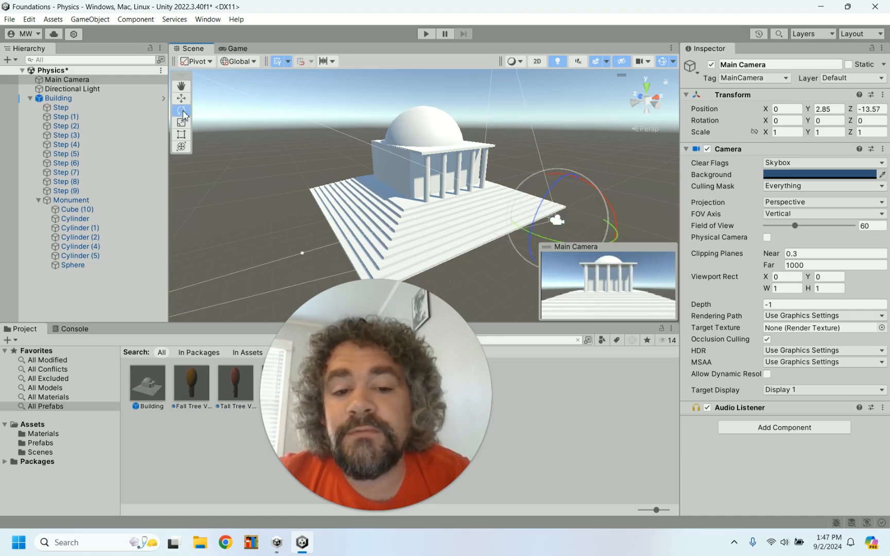
{"action": "left_click_drag", "start_coordinate": [605, 204], "coordinate": [576, 141]}
{"action": "left_click", "coordinate": [181, 98]}
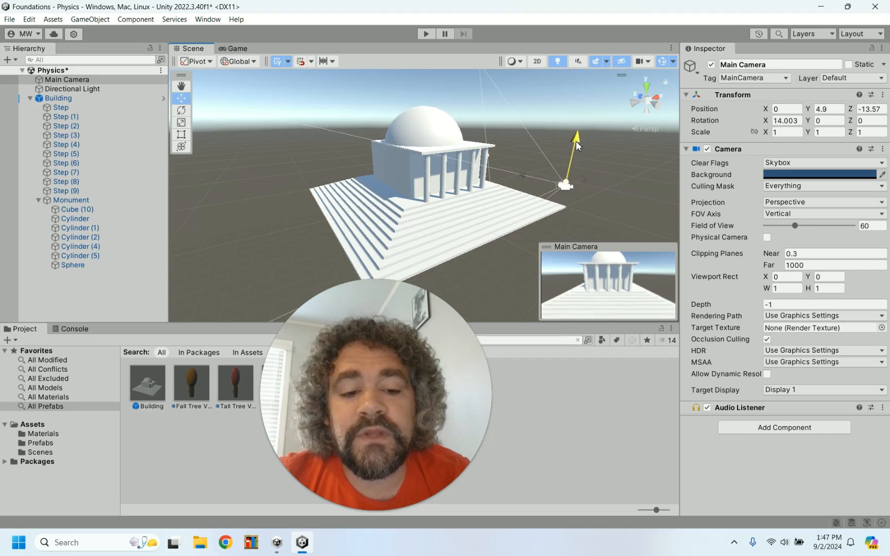
Step: Shift the Main Camera sideways to about X -5.43 and turn it about 30 degrees around Y towards the building
{"action": "left_click_drag", "start_coordinate": [589, 180], "coordinate": [528, 201]}
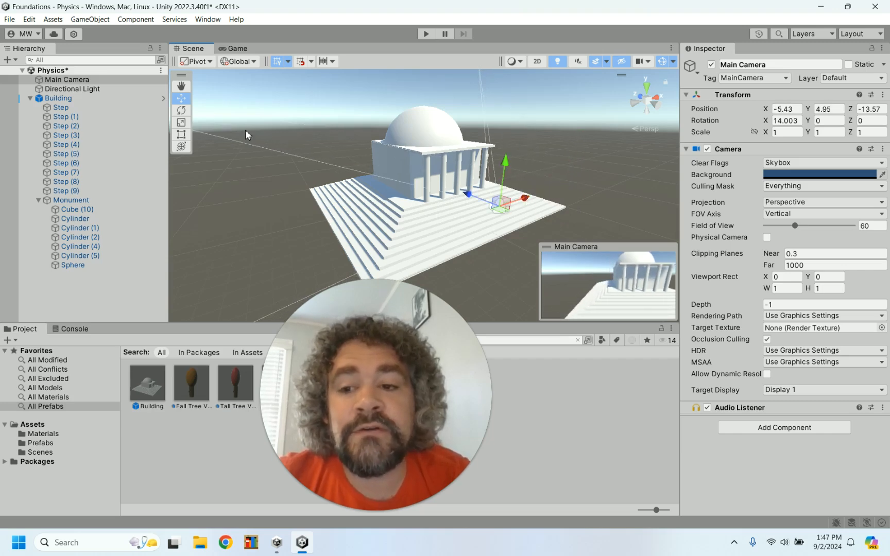
{"action": "left_click", "coordinate": [181, 109]}
{"action": "left_click_drag", "start_coordinate": [497, 230], "coordinate": [446, 222]}
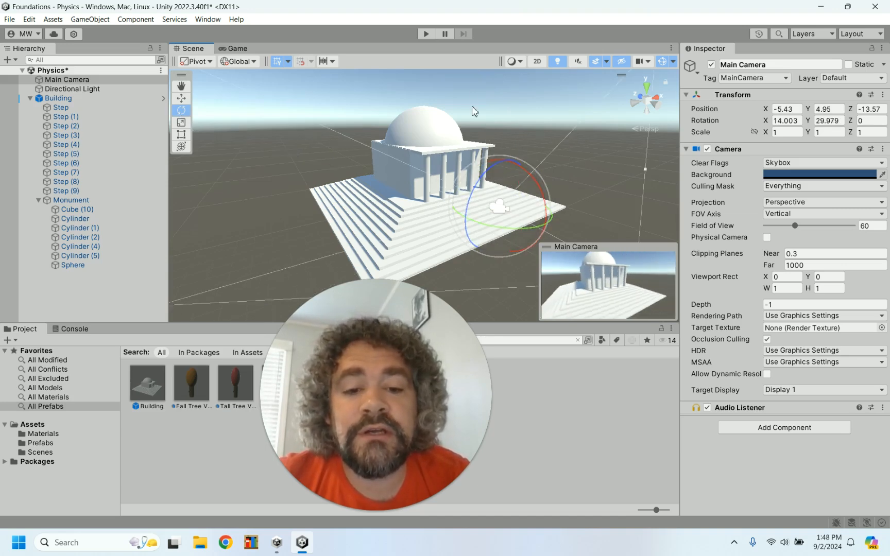
Step: Run the scene briefly to check the building from the Main Camera's view, and stop it
{"action": "left_click", "coordinate": [425, 35]}
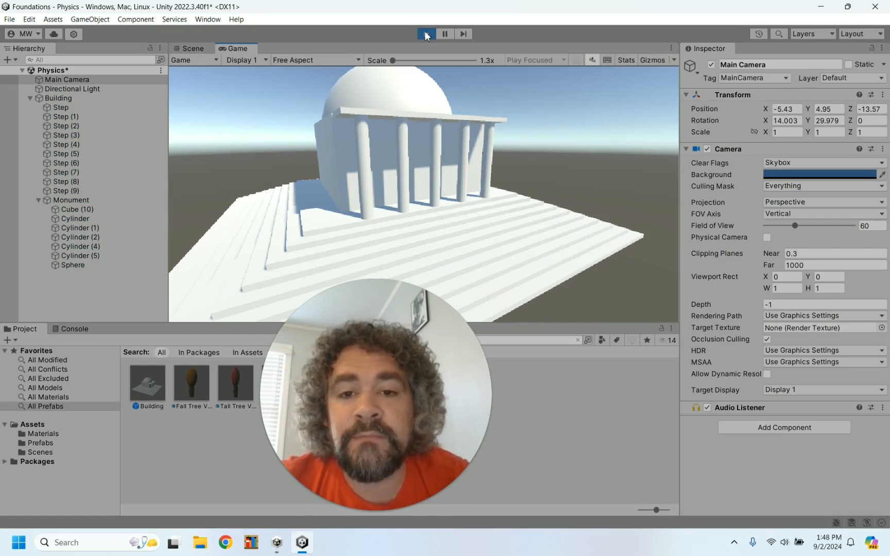
{"action": "left_click", "coordinate": [425, 34]}
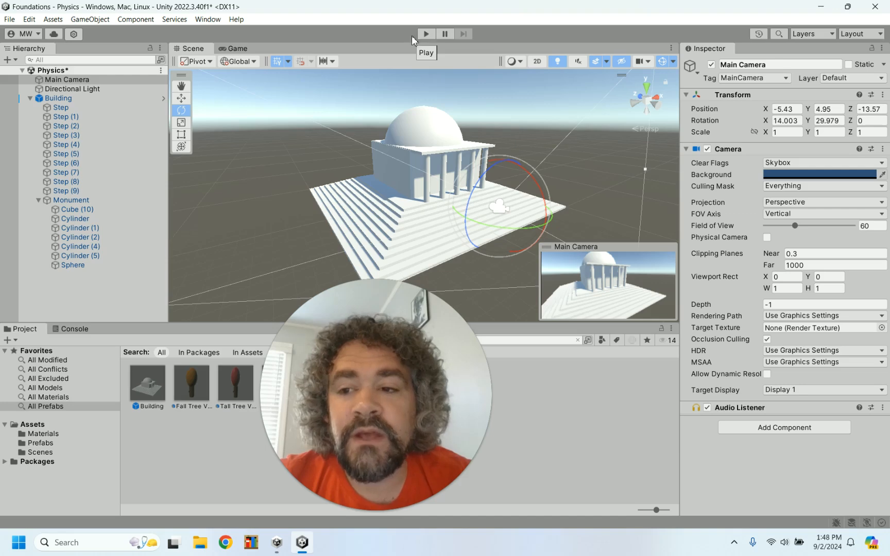
Step: Collapse the Building object's children in the scene hierarchy and clear the selection
{"action": "left_click", "coordinate": [30, 98]}
{"action": "left_click", "coordinate": [28, 99]}
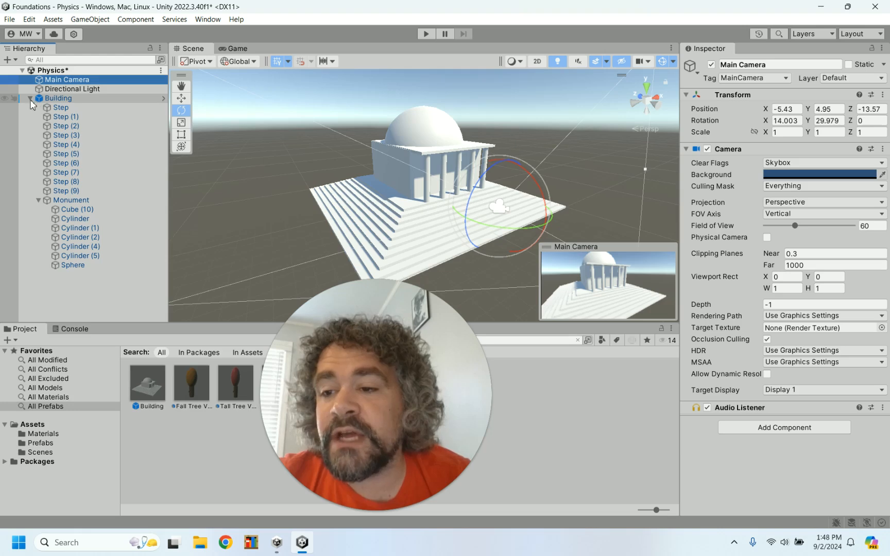
{"action": "left_click", "coordinate": [31, 99]}
{"action": "left_click", "coordinate": [53, 161]}
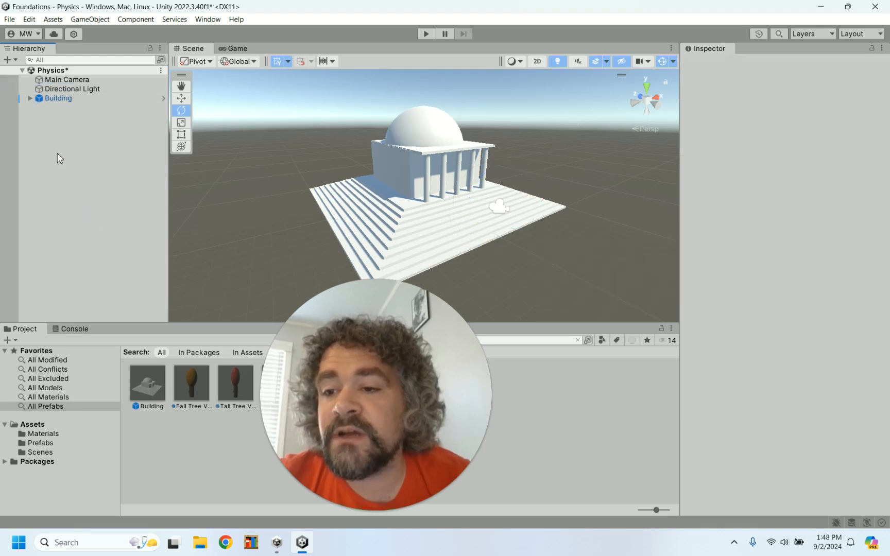
Step: Add a separate sphere at the scene's root level and place it before the columns at about Y 4.91 and Z -6.09
{"action": "right_click", "coordinate": [50, 137]}
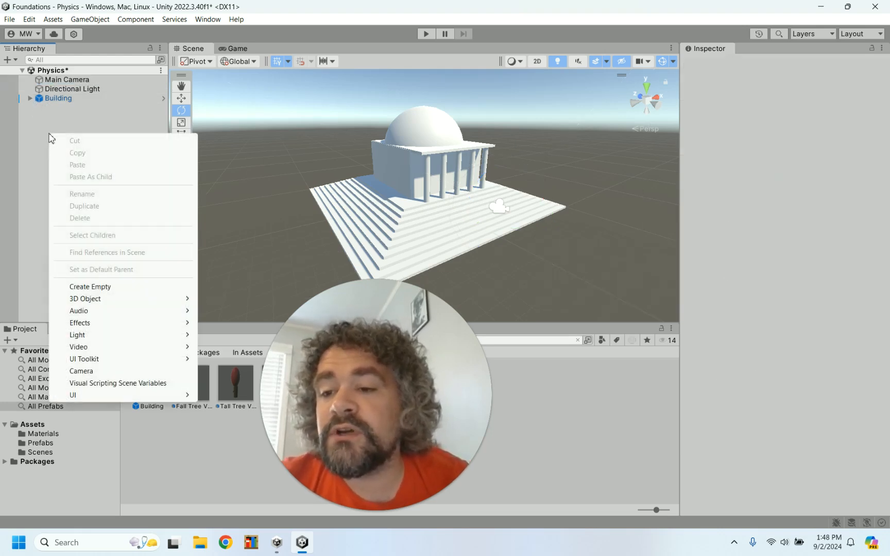
{"action": "mouse_move", "coordinate": [111, 299]}
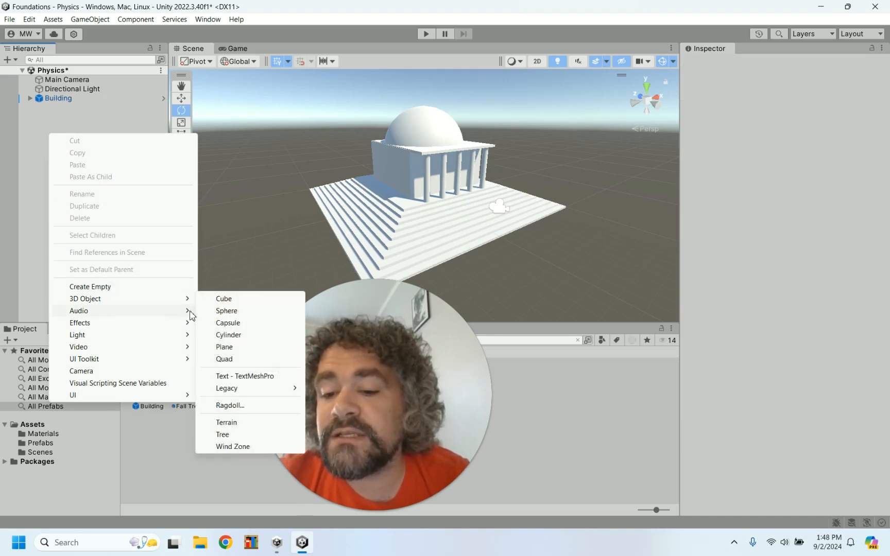
{"action": "left_click", "coordinate": [225, 311]}
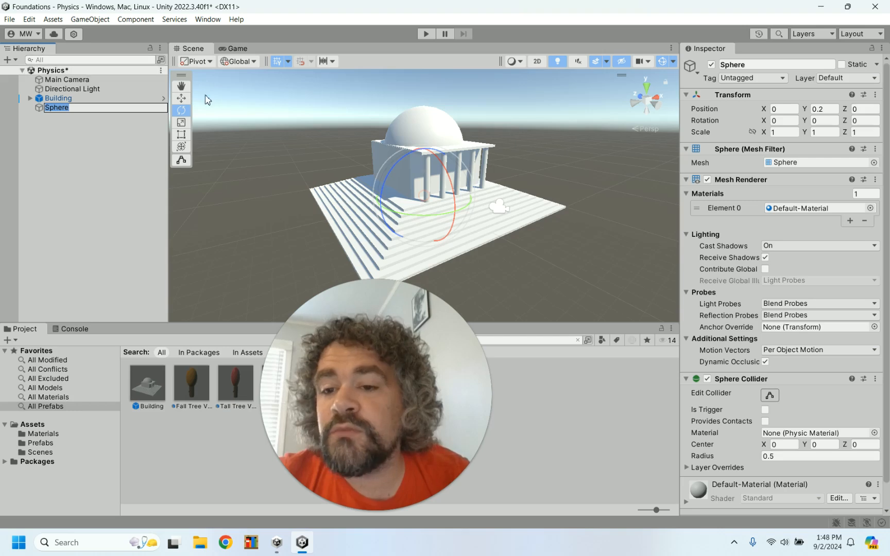
{"action": "left_click", "coordinate": [181, 98]}
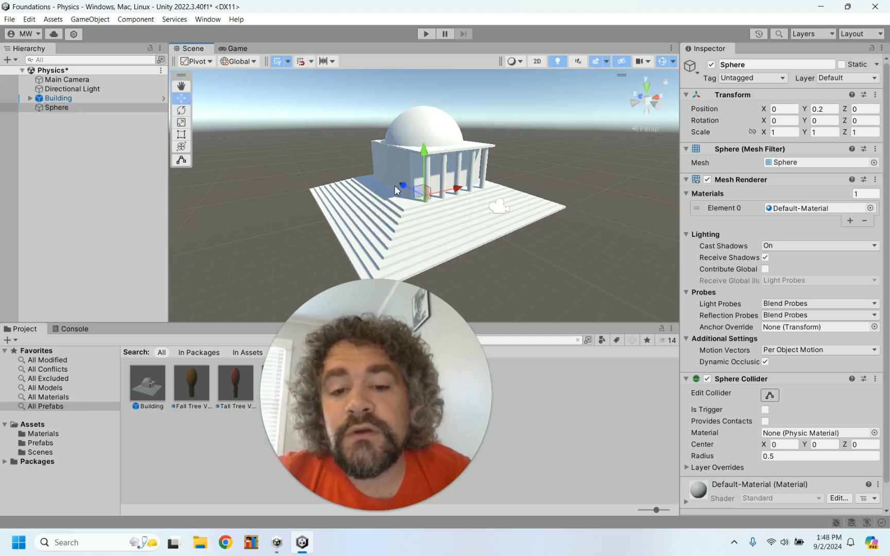
{"action": "left_click_drag", "start_coordinate": [402, 186], "coordinate": [472, 119]}
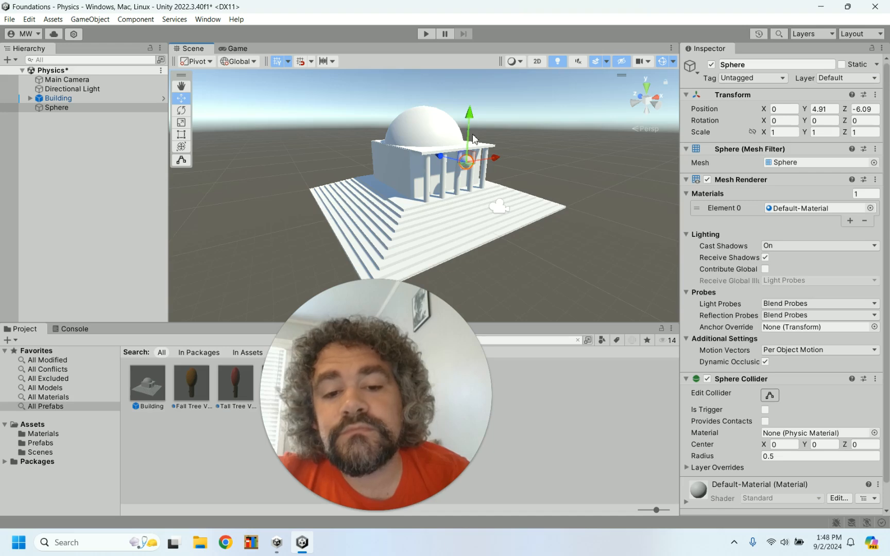
Step: Move the separate sphere farther out in front of the columns, to about Z -6.73, after checking the Main Camera's preview
{"action": "left_click", "coordinate": [111, 80]}
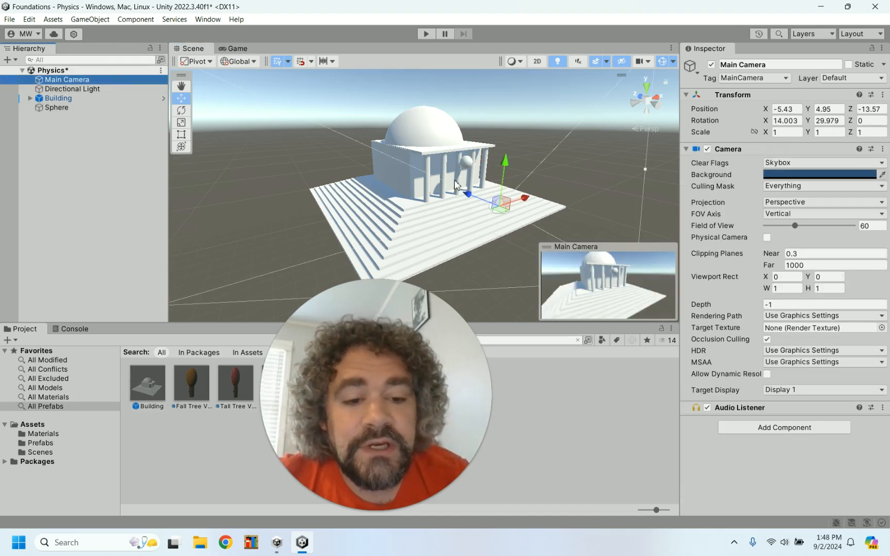
{"action": "left_click", "coordinate": [93, 108]}
{"action": "left_click_drag", "start_coordinate": [442, 157], "coordinate": [446, 159]}
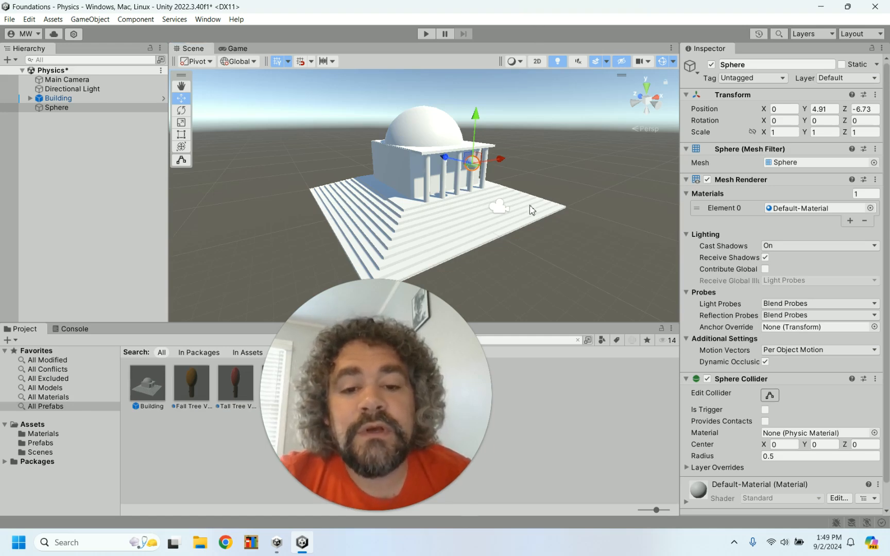
{"action": "left_click", "coordinate": [559, 213]}
Step: Clear the selection and run the scene briefly to check how the sphere behaves without a Rigidbody, stopping it again
{"action": "left_click", "coordinate": [238, 226]}
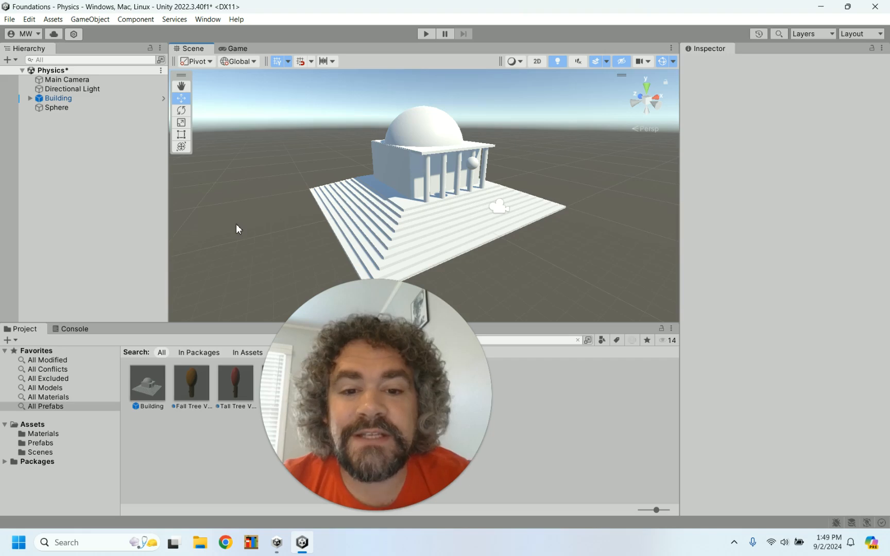
{"action": "left_click", "coordinate": [427, 34]}
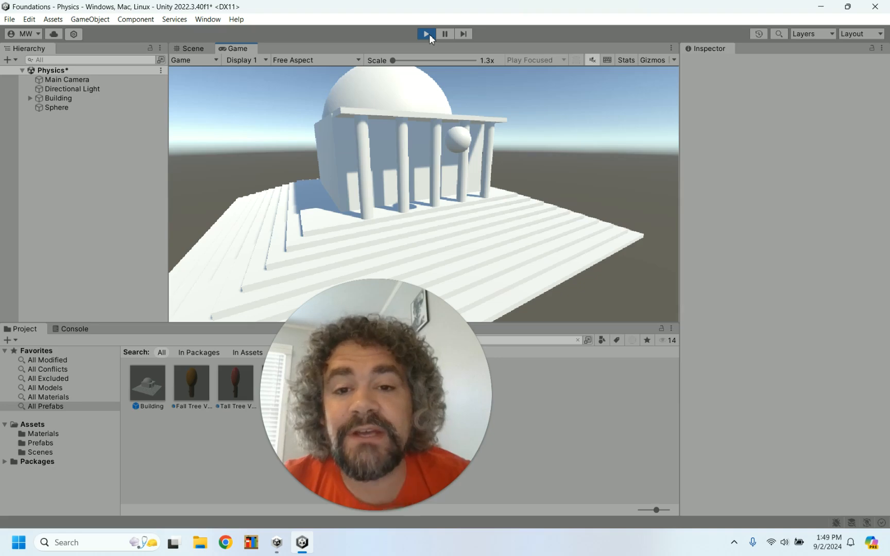
{"action": "left_click", "coordinate": [427, 34]}
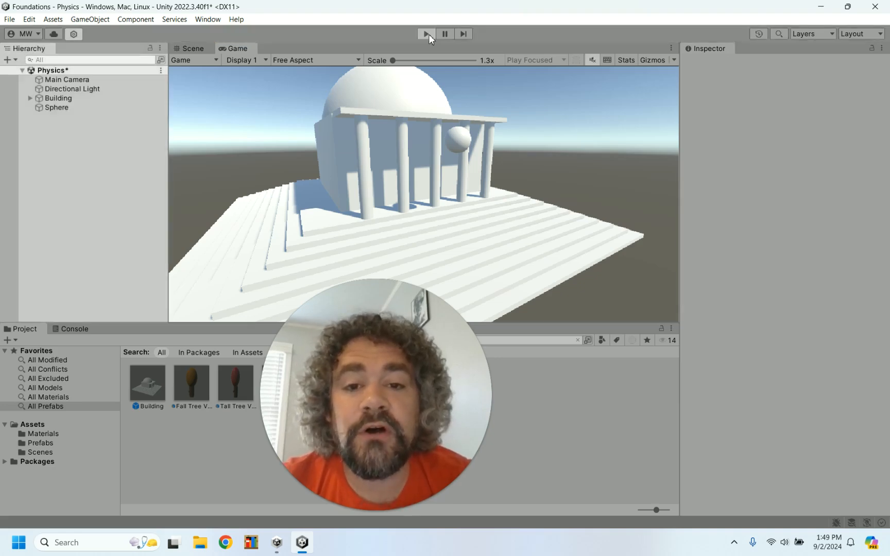
Step: Add a Rigidbody component to the separate sphere in front of the columns
{"action": "left_click", "coordinate": [473, 161]}
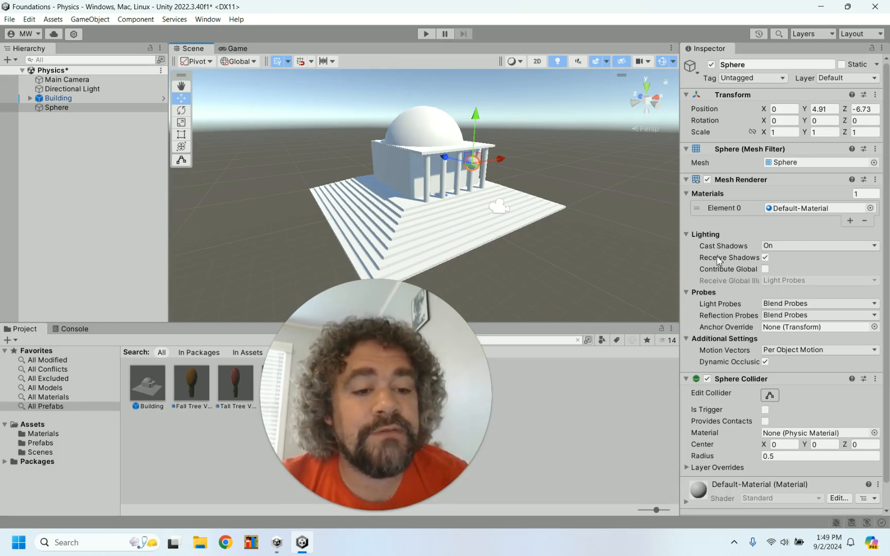
{"action": "scroll", "coordinate": [730, 288], "scroll_direction": "down", "scroll_amount": 1}
{"action": "scroll", "coordinate": [730, 288], "scroll_direction": "down", "scroll_amount": 1}
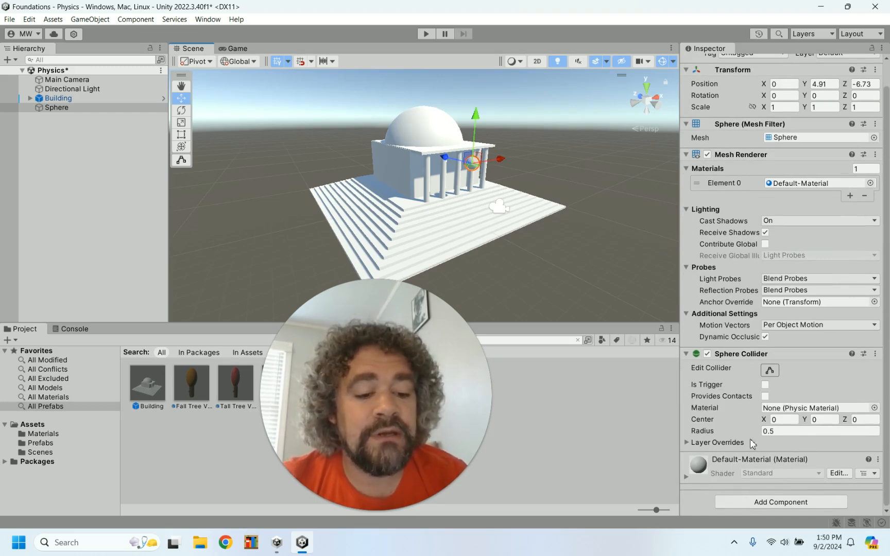
{"action": "left_click", "coordinate": [767, 502]}
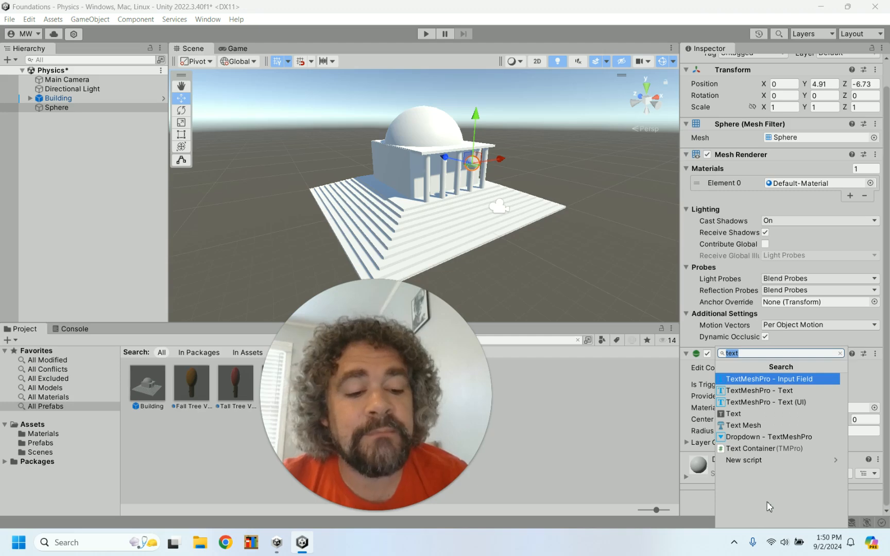
{"action": "type", "text": "rig"}
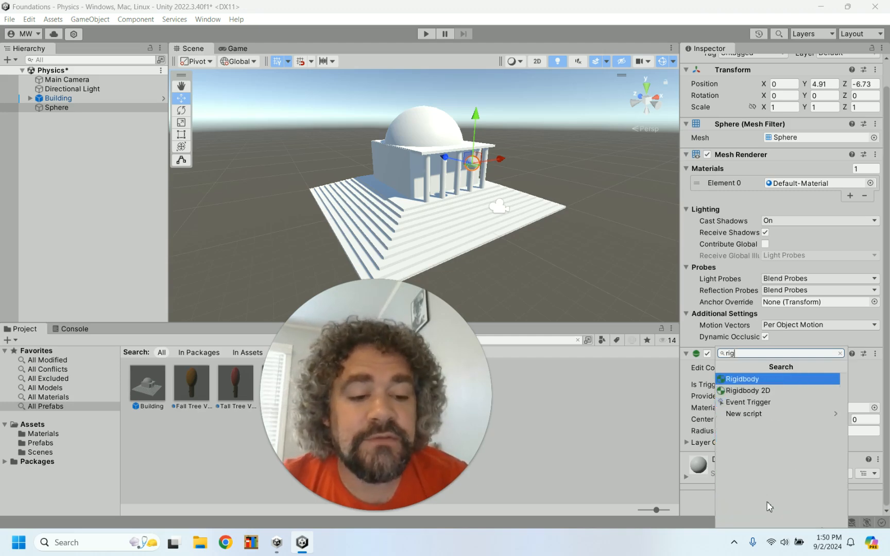
{"action": "type", "text": "i"}
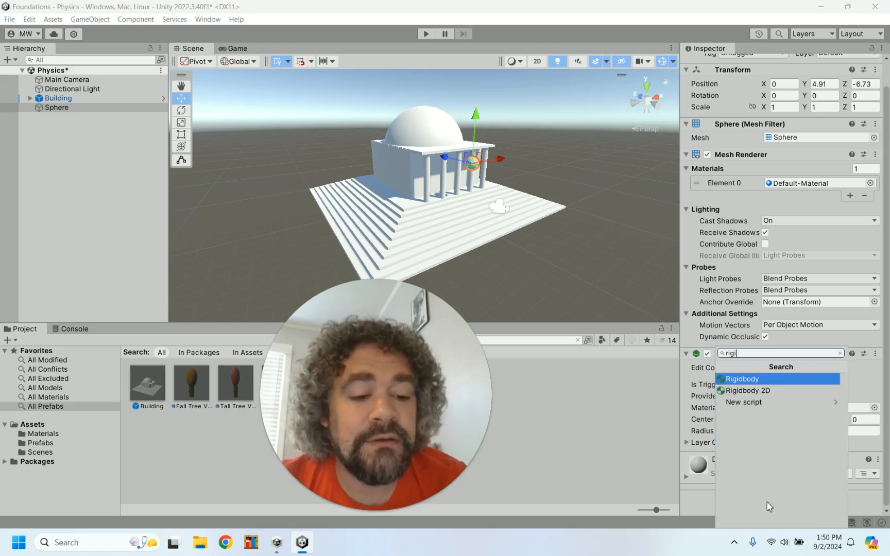
{"action": "left_click", "coordinate": [774, 381]}
{"action": "scroll", "coordinate": [720, 428], "scroll_direction": "down", "scroll_amount": 4}
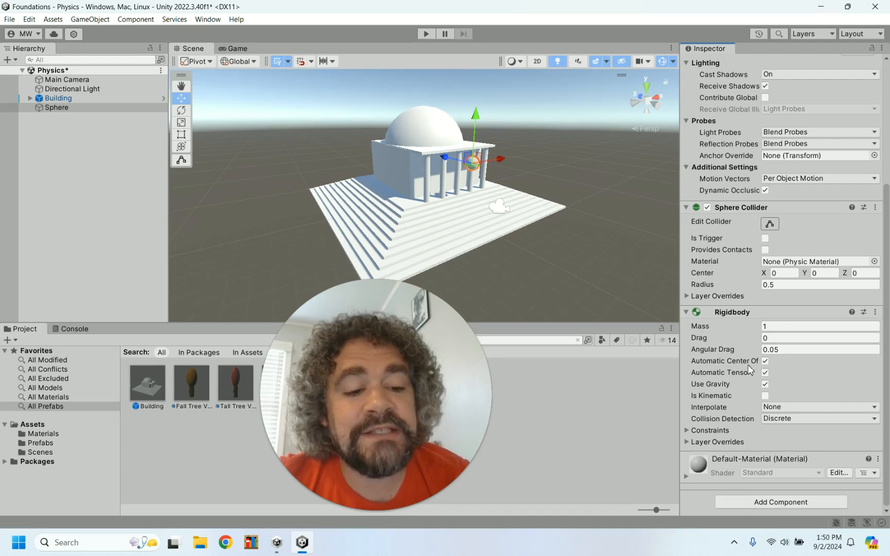
Step: Review the sphere's Rigidbody mass and drag, and run the scene twice to watch its motion under gravity, stopping it each time
{"action": "left_click", "coordinate": [774, 327]}
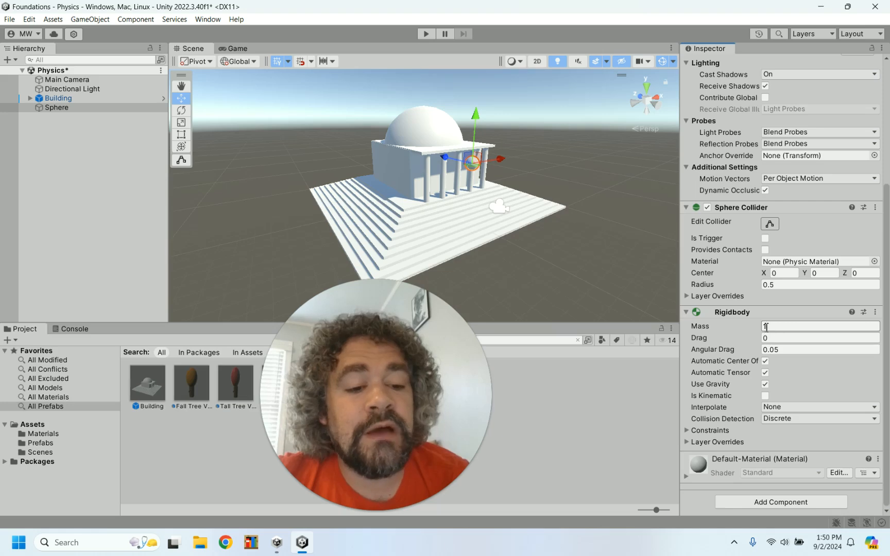
{"action": "left_click", "coordinate": [776, 337]}
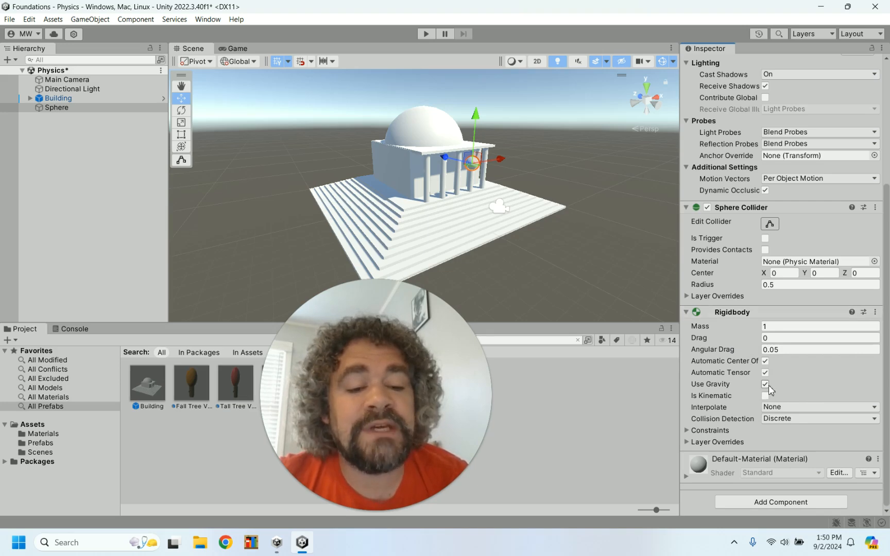
{"action": "left_click", "coordinate": [426, 34]}
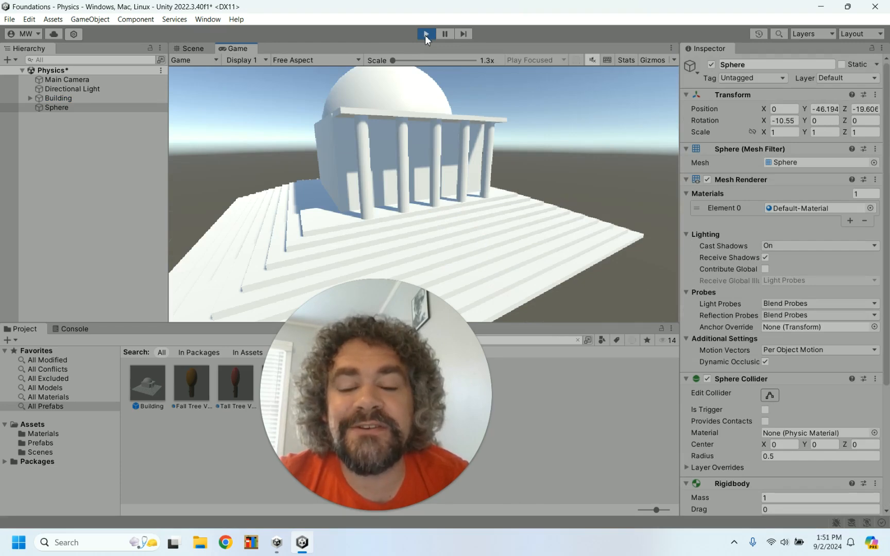
{"action": "left_click", "coordinate": [425, 34]}
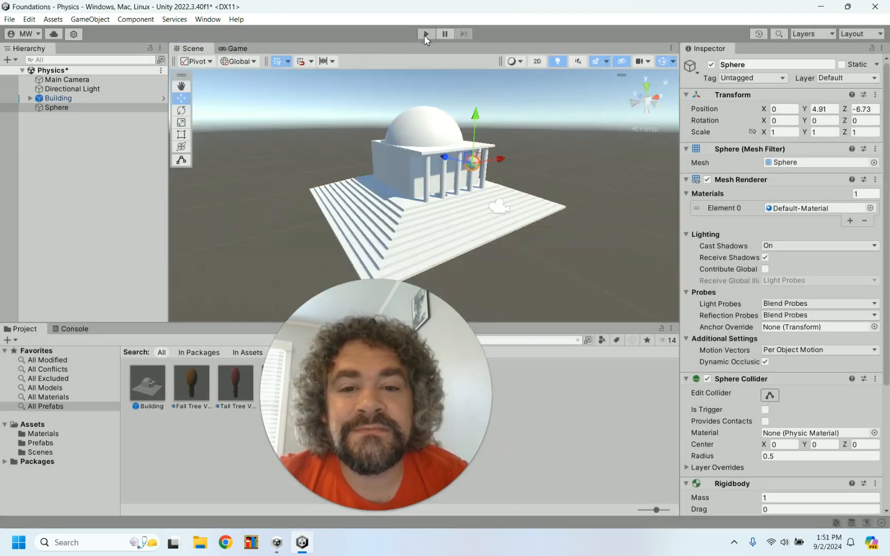
{"action": "left_click", "coordinate": [426, 37]}
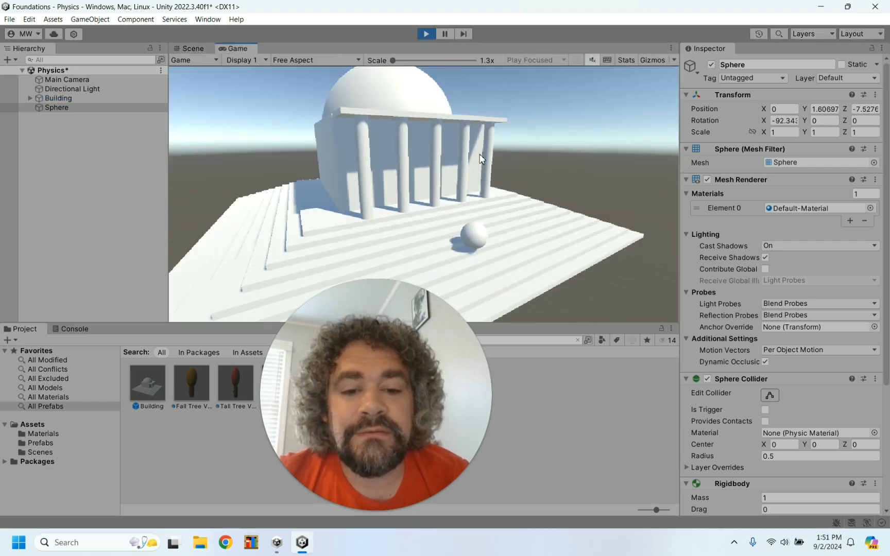
{"action": "left_click", "coordinate": [427, 34]}
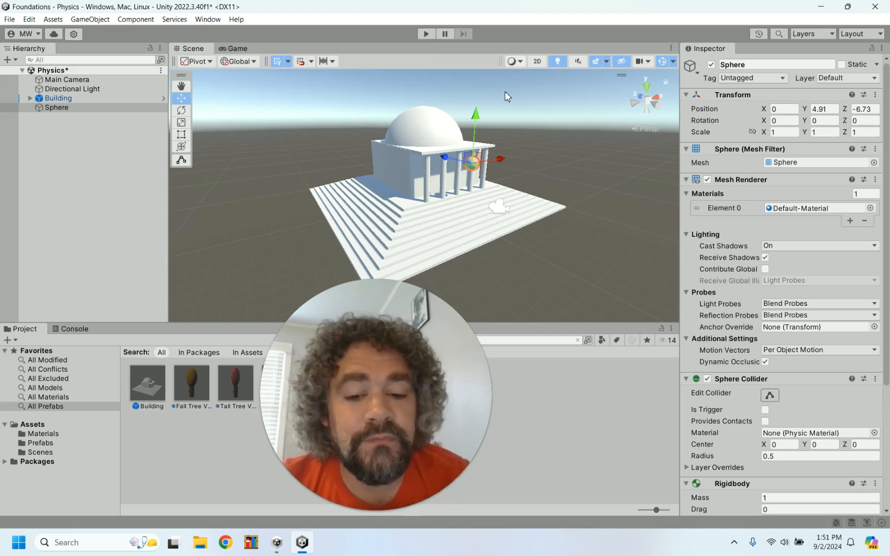
Step: Examine the Box Colliders on several of the Building's steps, such as Step (6), Step (3) and Step (5), and clear the selection
{"action": "left_click_drag", "start_coordinate": [333, 348], "coordinate": [515, 364]}
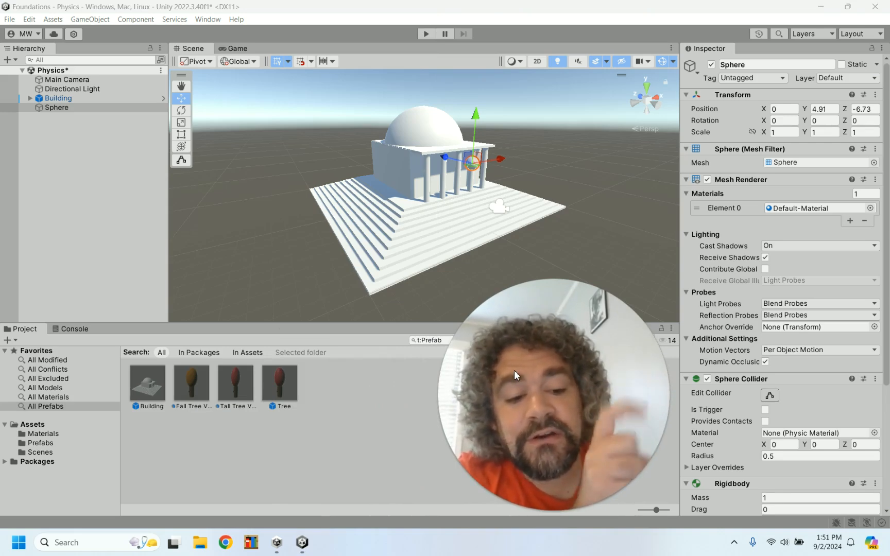
{"action": "left_click", "coordinate": [470, 213]}
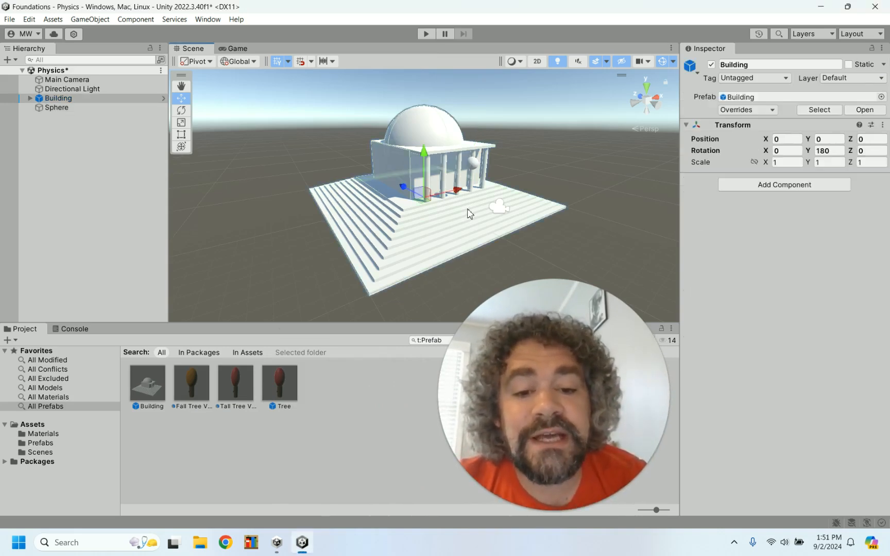
{"action": "left_click", "coordinate": [471, 216]}
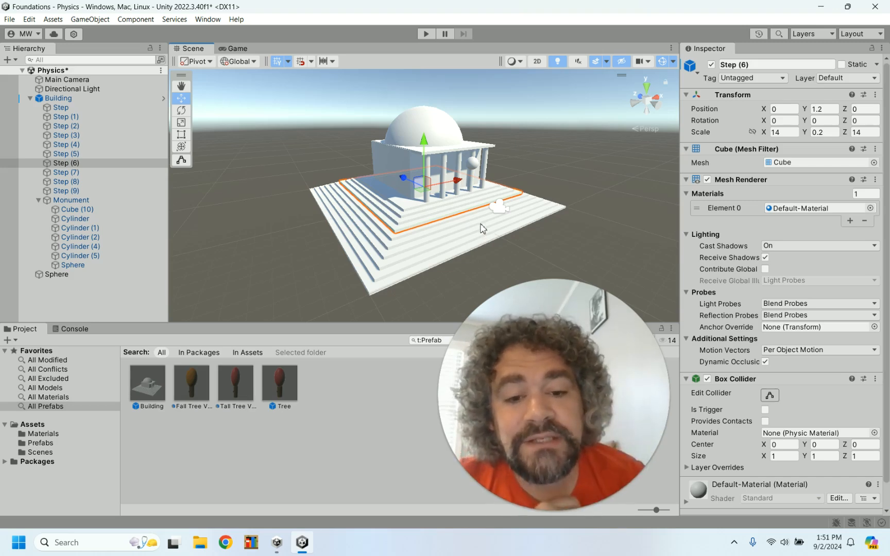
{"action": "left_click", "coordinate": [479, 225]}
{"action": "left_click", "coordinate": [479, 225]}
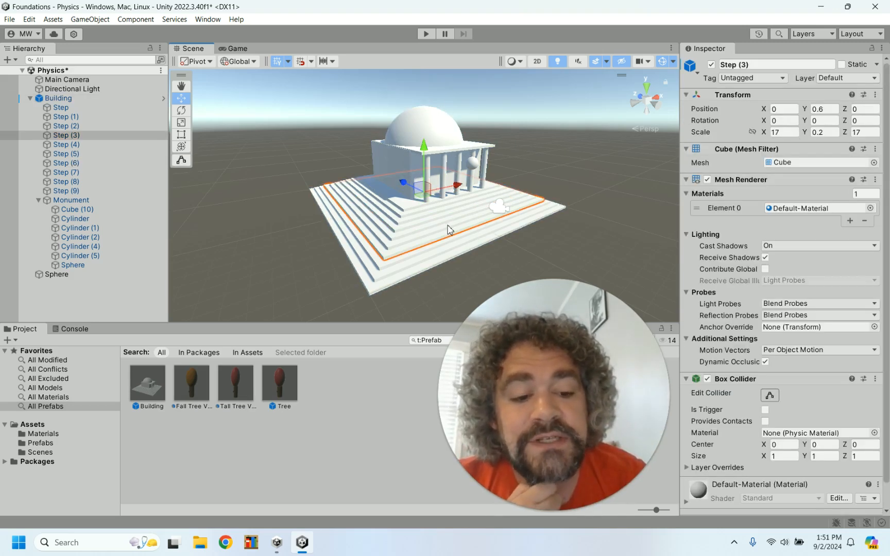
{"action": "left_click", "coordinate": [449, 223]}
{"action": "left_click", "coordinate": [449, 222]}
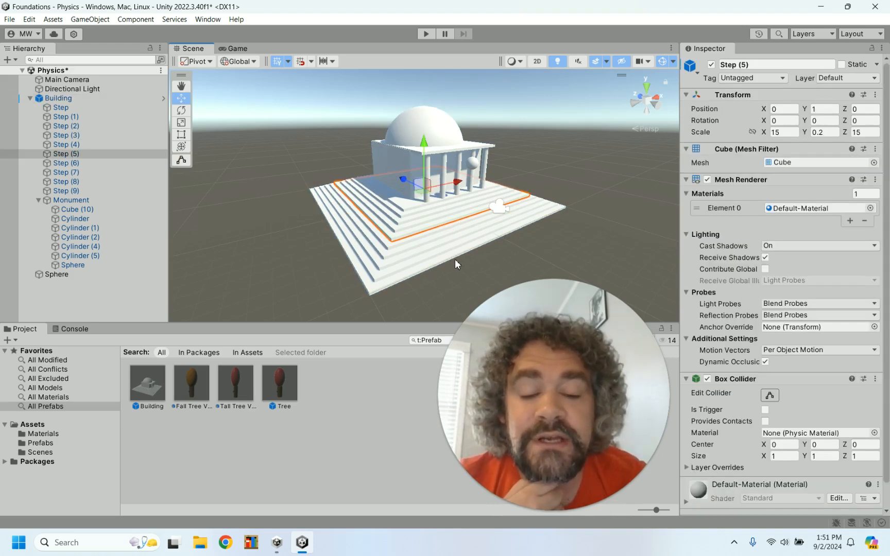
{"action": "left_click", "coordinate": [596, 261]}
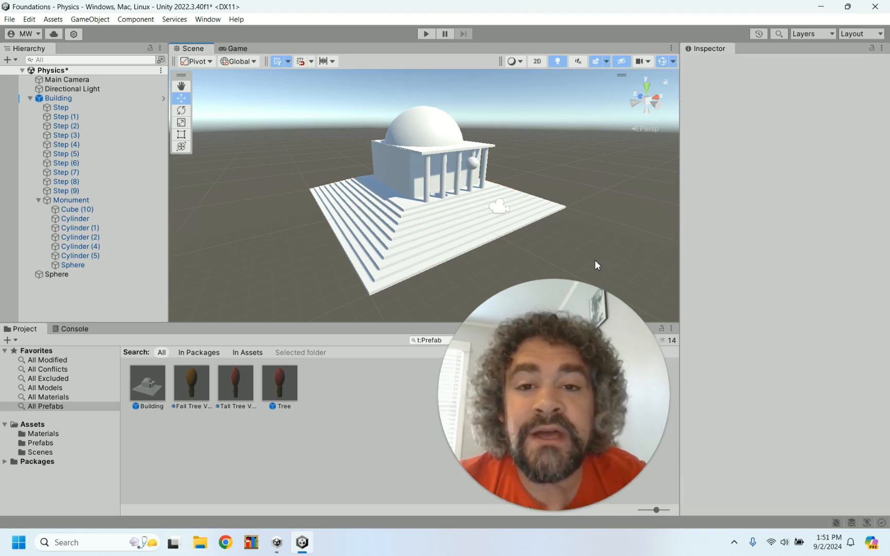
Step: Search the components available for Step (6) for "collider", look through the collider types and close the list without adding one
{"action": "left_click", "coordinate": [474, 207]}
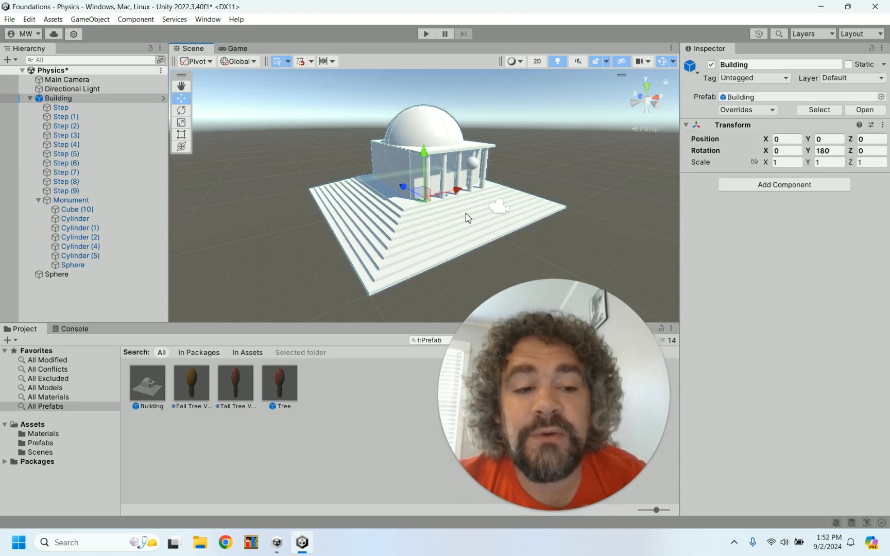
{"action": "left_click", "coordinate": [467, 208]}
{"action": "scroll", "coordinate": [746, 412], "scroll_direction": "down", "scroll_amount": 1}
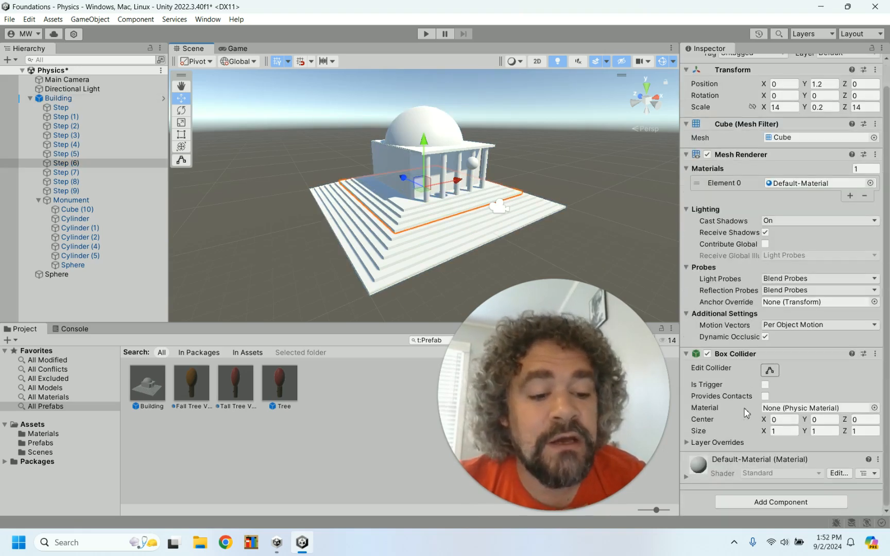
{"action": "left_click", "coordinate": [759, 507]}
{"action": "type", "text": "c"}
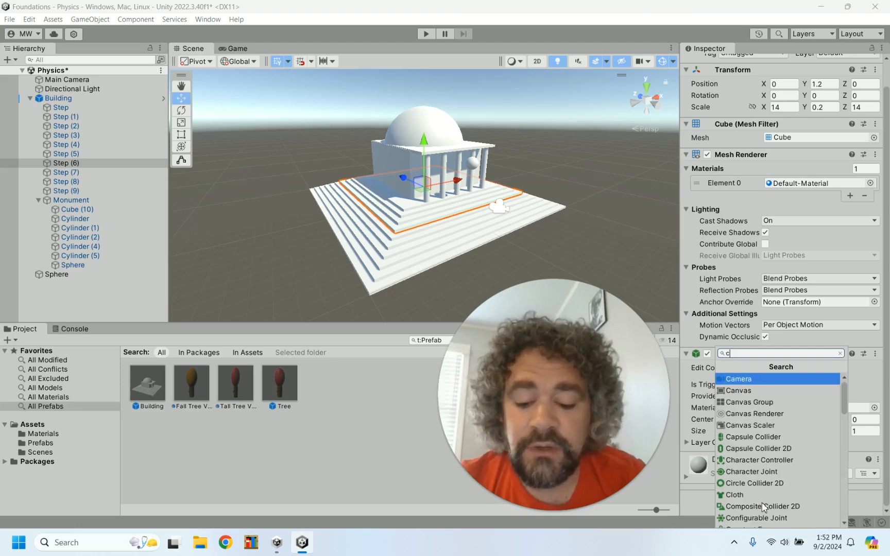
{"action": "type", "text": "ollider"}
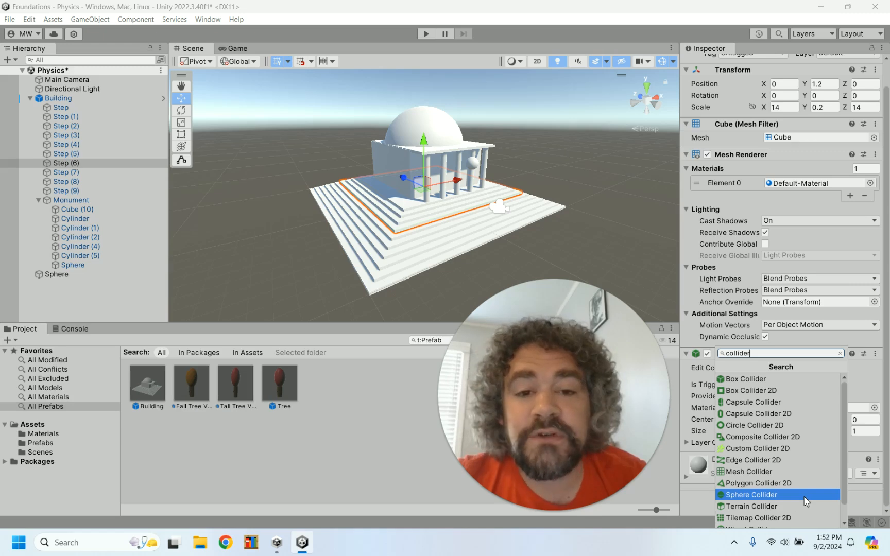
{"action": "scroll", "coordinate": [806, 502], "scroll_direction": "down", "scroll_amount": 1}
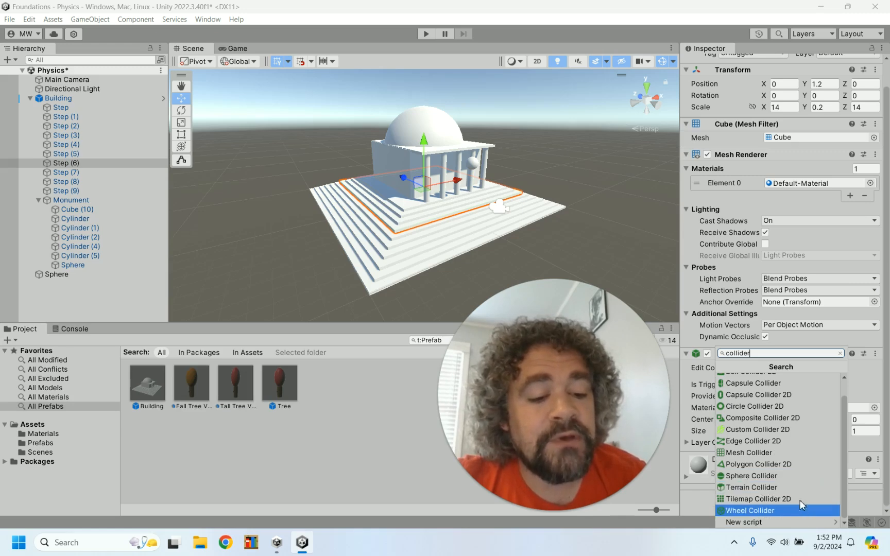
{"action": "scroll", "coordinate": [807, 434], "scroll_direction": "up", "scroll_amount": 1}
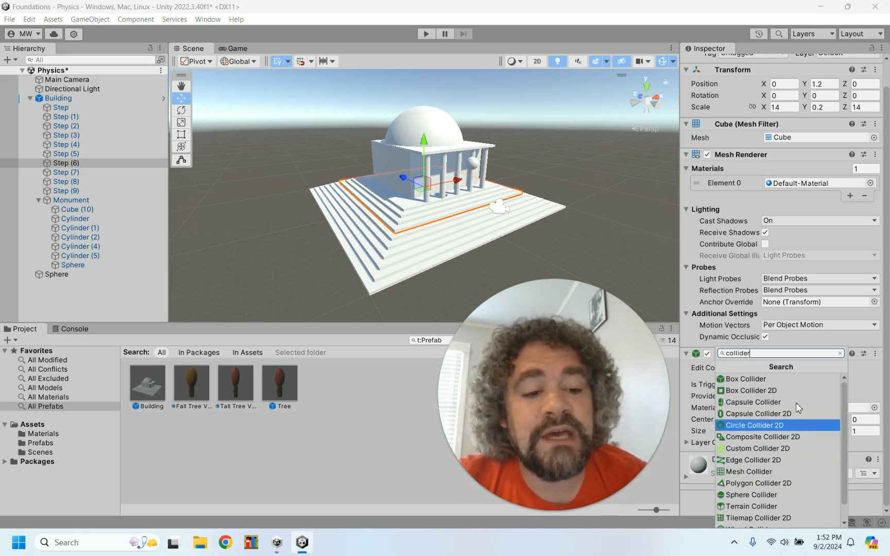
{"action": "left_click", "coordinate": [556, 253]}
Step: Run the scene to watch the sphere collide with the Building's steps, and stop it
{"action": "left_click", "coordinate": [427, 33]}
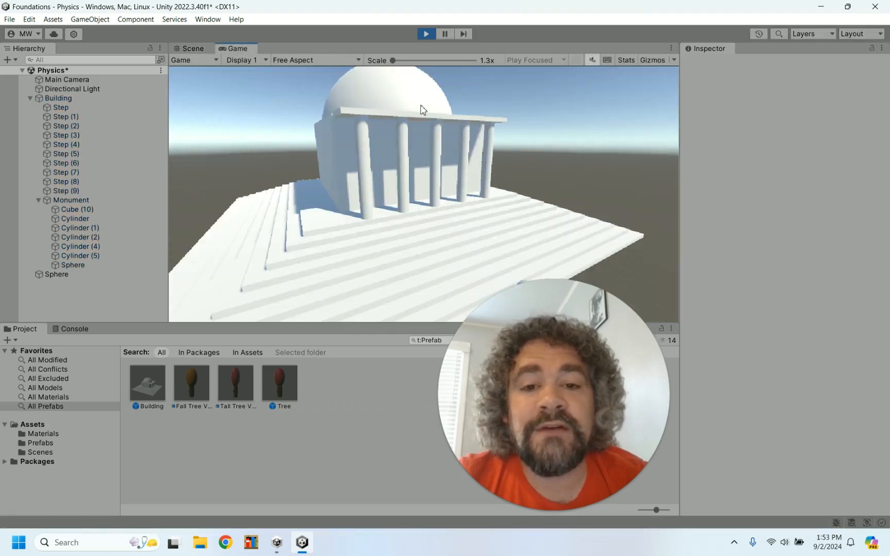
{"action": "left_click", "coordinate": [426, 33]}
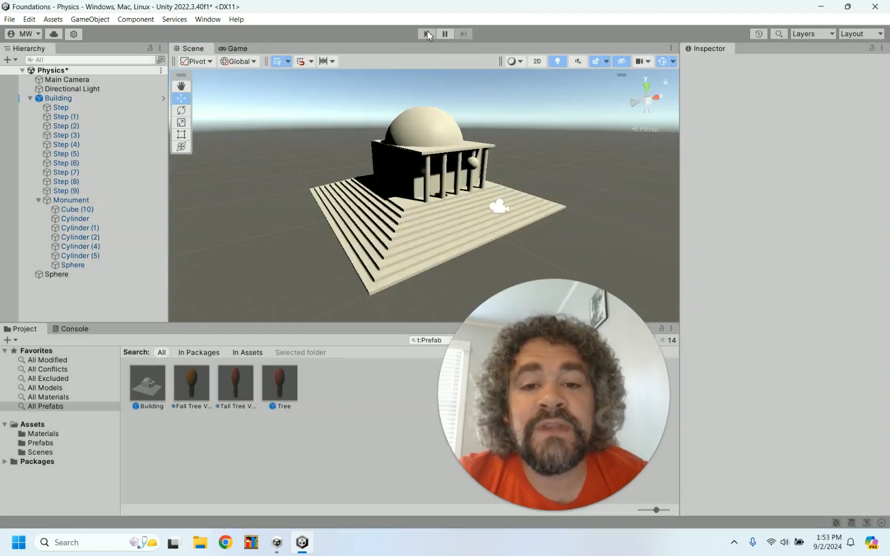
Step: Disable the Sphere Collider component on the separate sphere
{"action": "left_click", "coordinate": [474, 170]}
{"action": "scroll", "coordinate": [701, 317], "scroll_direction": "down", "scroll_amount": 3}
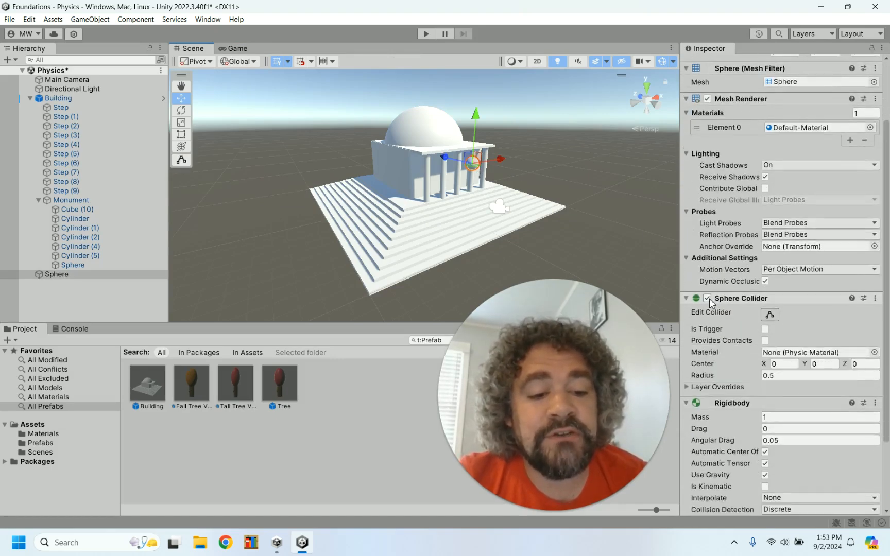
{"action": "right_click", "coordinate": [709, 298]}
{"action": "left_click", "coordinate": [707, 298]}
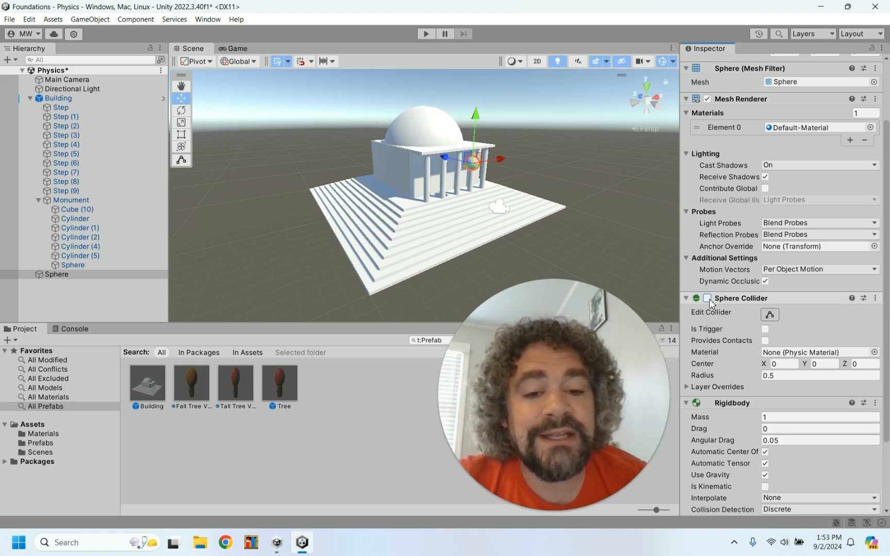
Step: Run the scene twice to observe the sphere's fall with its collider disabled, stopping it each time
{"action": "left_click", "coordinate": [424, 36]}
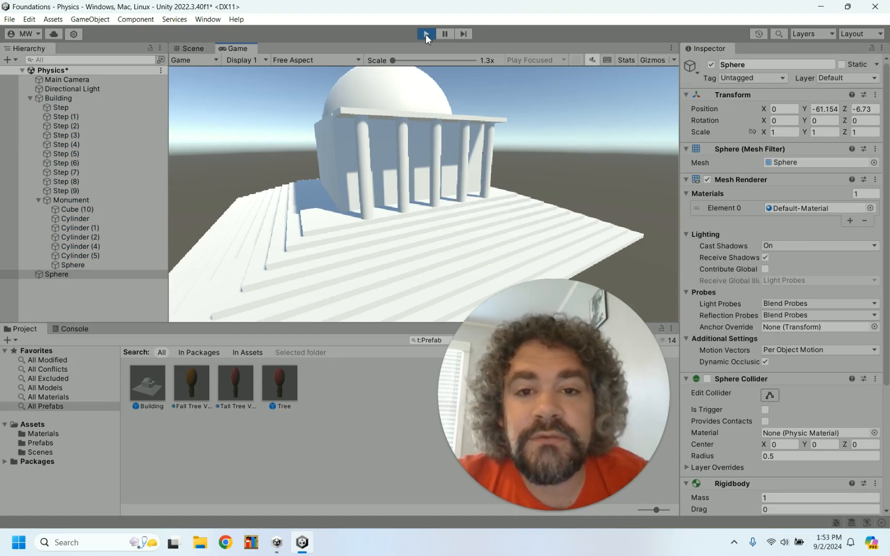
{"action": "left_click", "coordinate": [426, 35]}
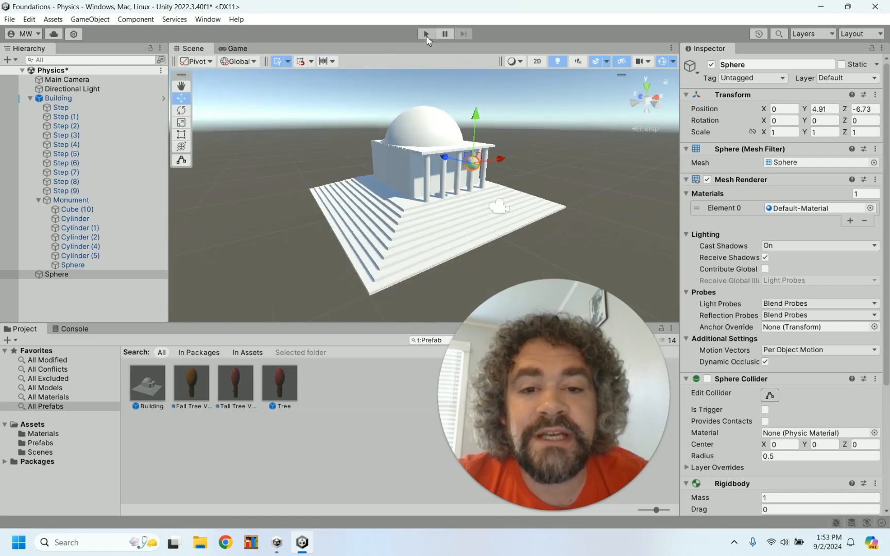
{"action": "left_click", "coordinate": [426, 35]}
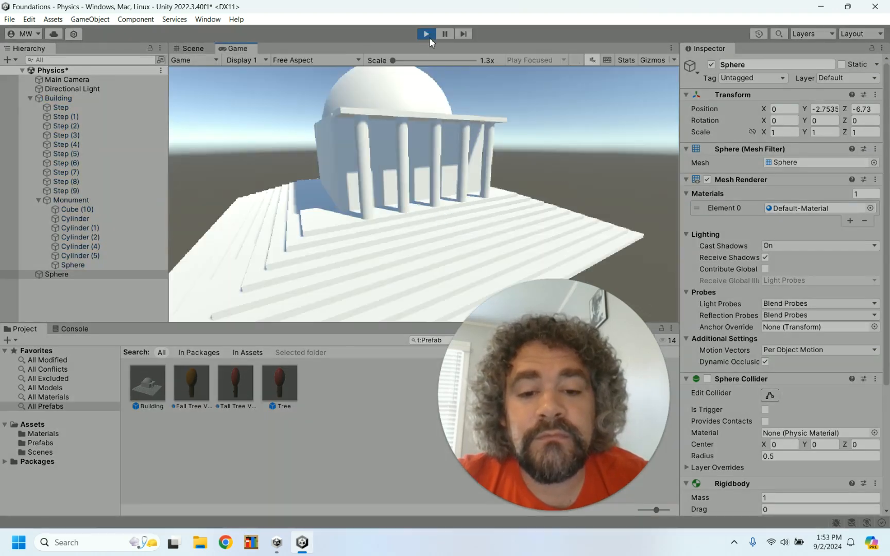
{"action": "left_click", "coordinate": [428, 36]}
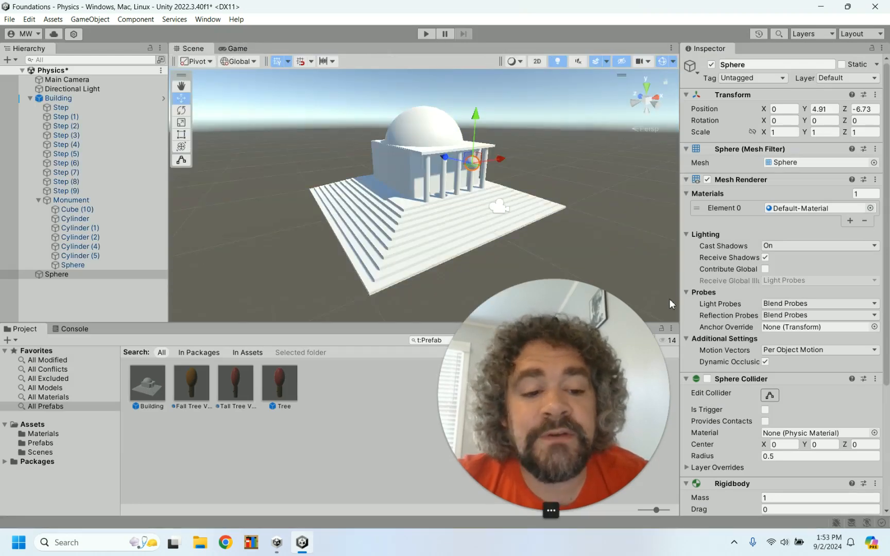
Step: Re-enable the sphere's Sphere Collider, clear the selection and save the Physics scene
{"action": "left_click", "coordinate": [707, 378]}
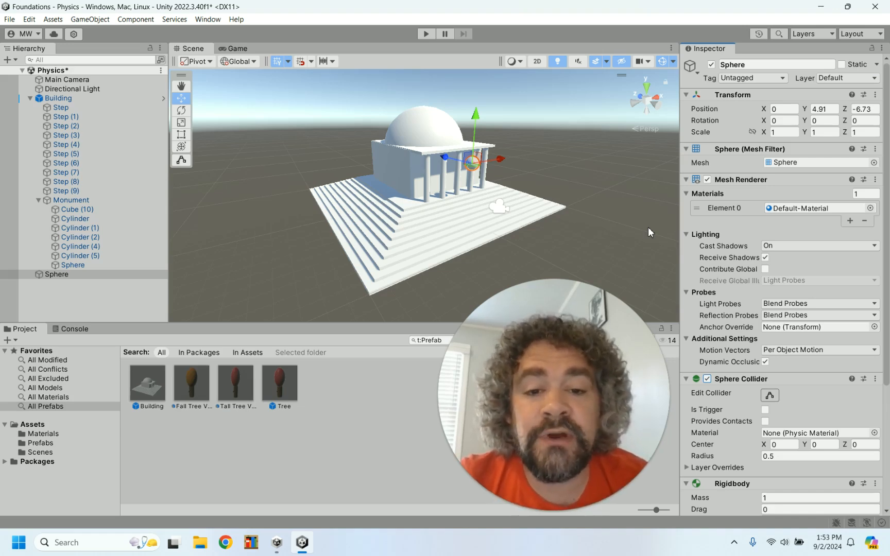
{"action": "left_click", "coordinate": [648, 227]}
{"action": "left_click", "coordinate": [9, 20]}
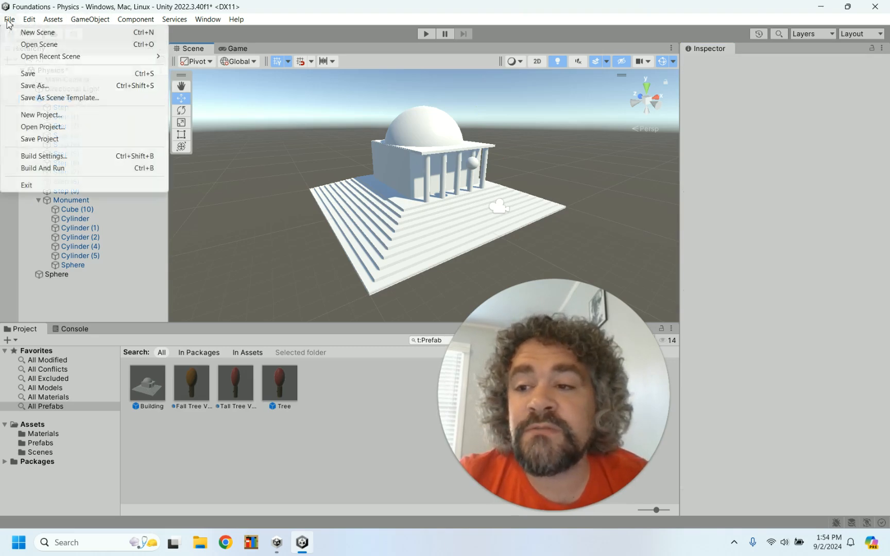
{"action": "left_click", "coordinate": [28, 73]}
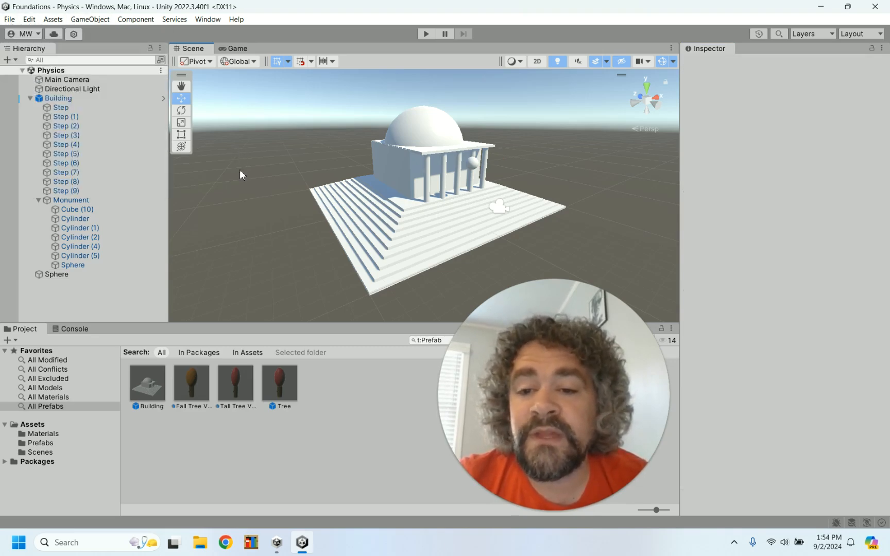